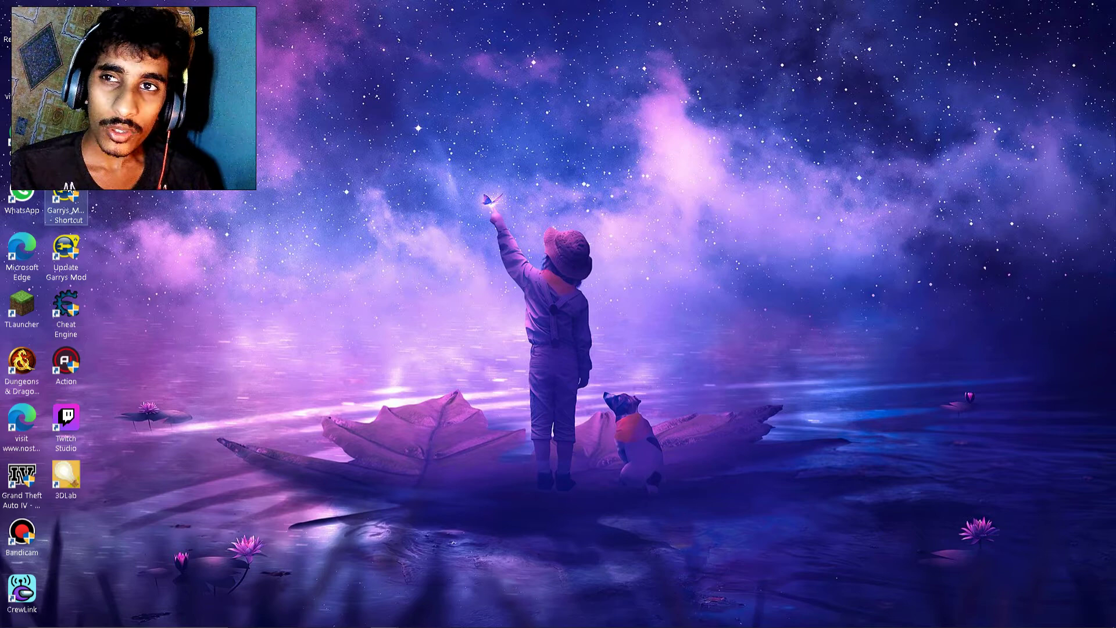
Step: Relaunch Garry's Mod from the desktop shortcut and dismiss the missing steam.dll error
{"action": "left_click", "coordinate": [69, 192]}
{"action": "double_click", "coordinate": [68, 195]}
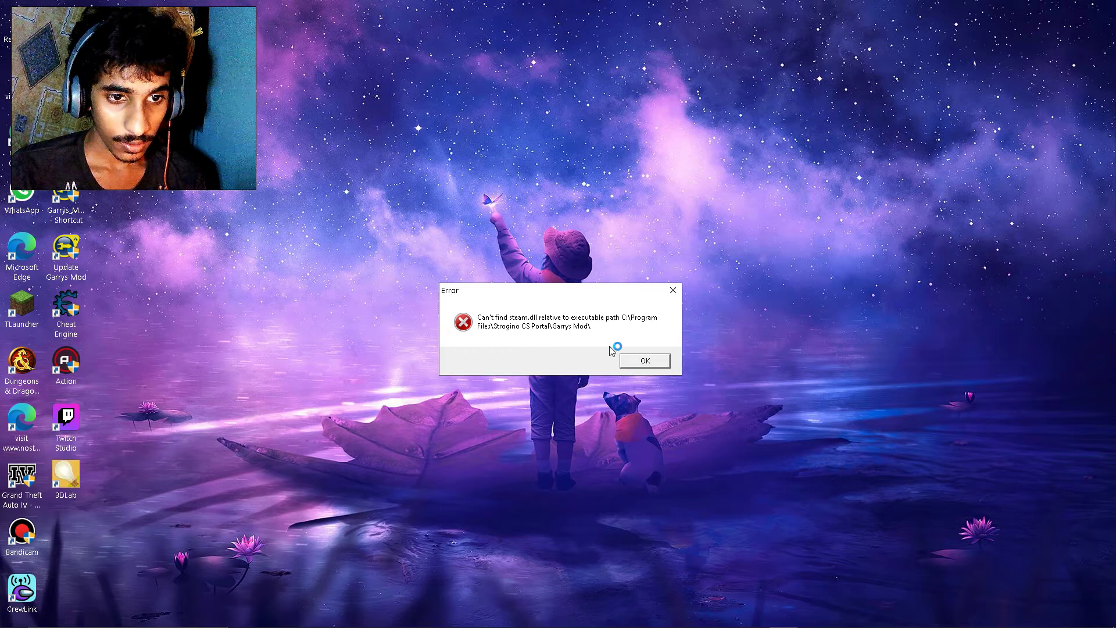
{"action": "left_click", "coordinate": [672, 290]}
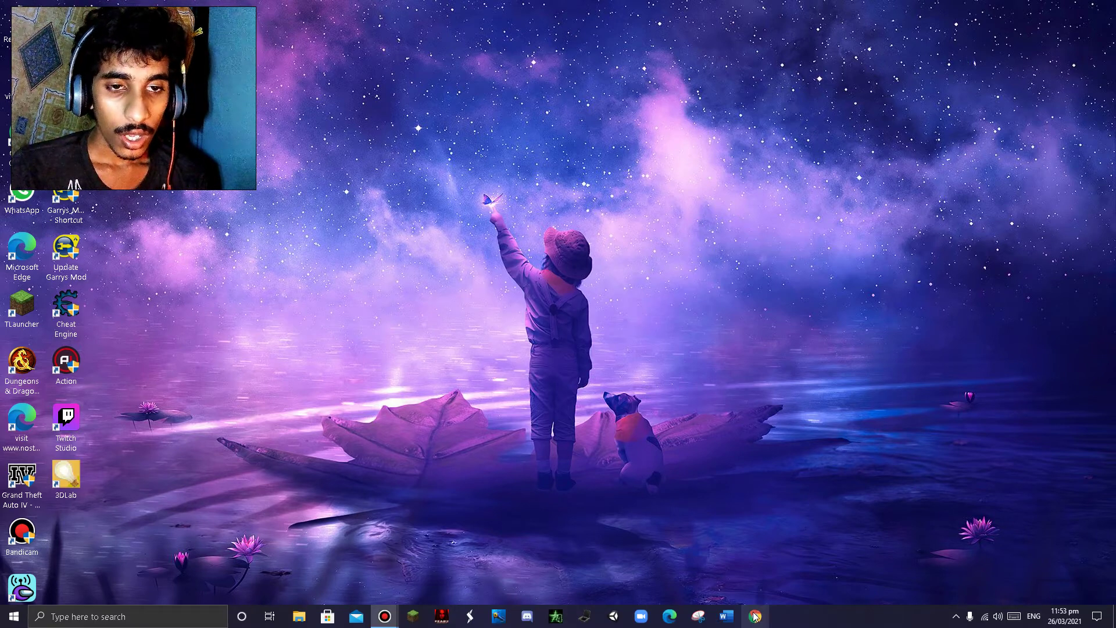
Step: Open a new Chrome incognito window from the taskbar jump list
{"action": "left_click", "coordinate": [755, 615]}
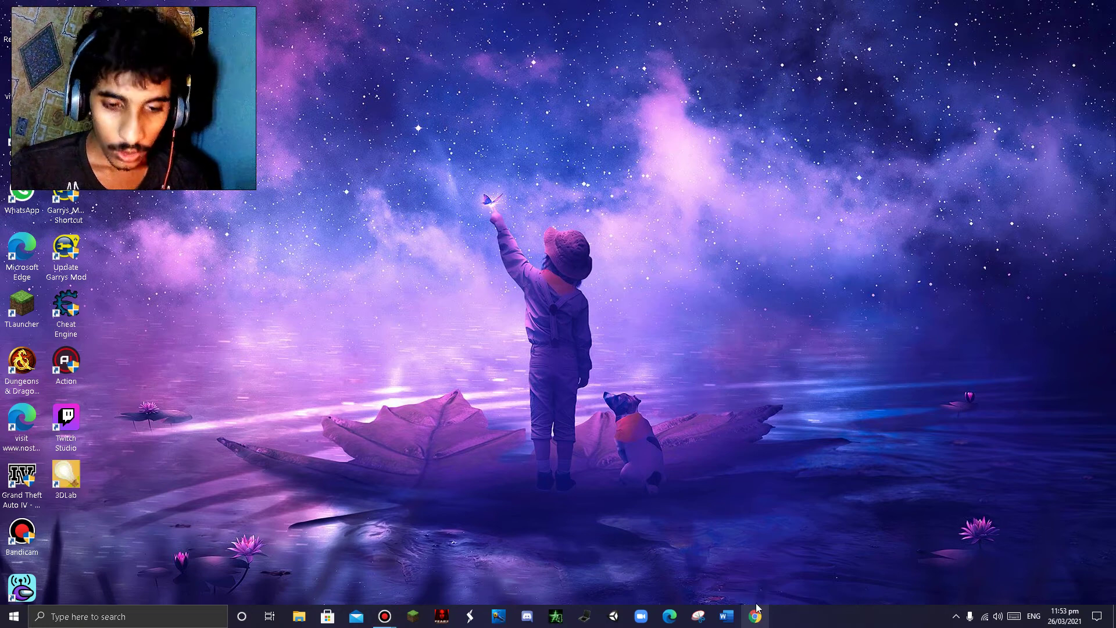
{"action": "left_click_drag", "start_coordinate": [755, 588], "coordinate": [756, 587]}
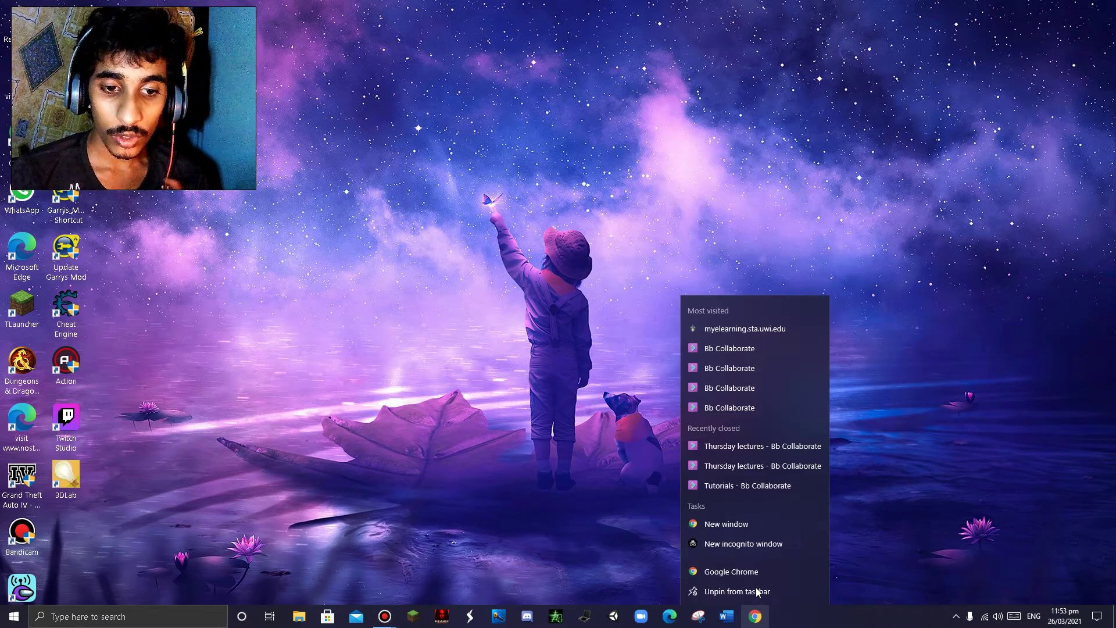
{"action": "left_click", "coordinate": [765, 545]}
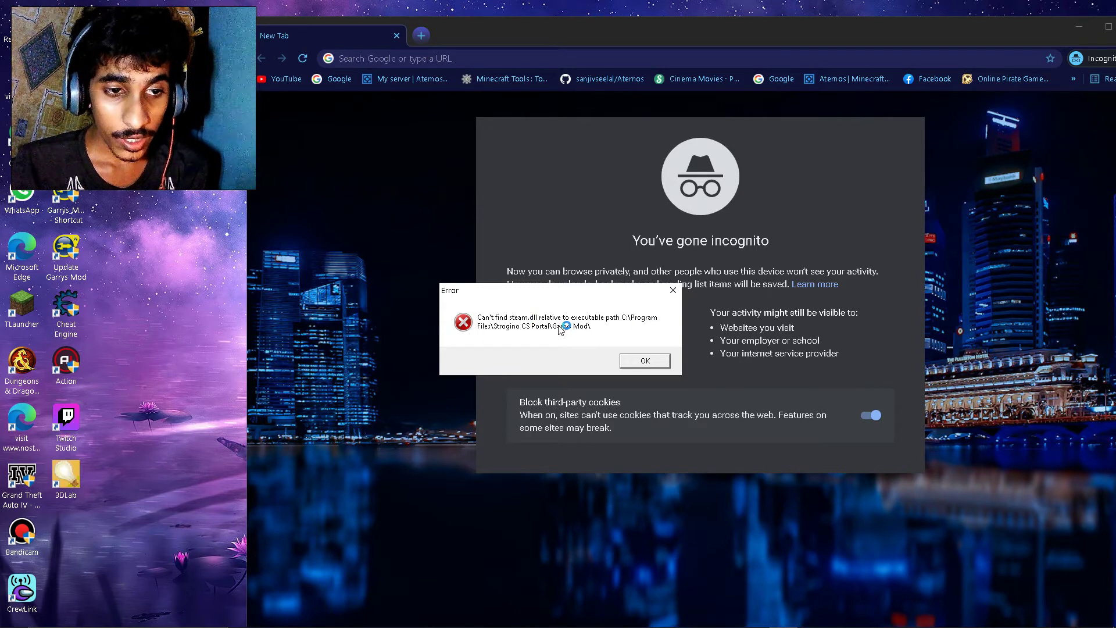
Step: Dismiss the steam.dll error and search Google for 'steam.dll file download'
{"action": "left_click", "coordinate": [643, 361]}
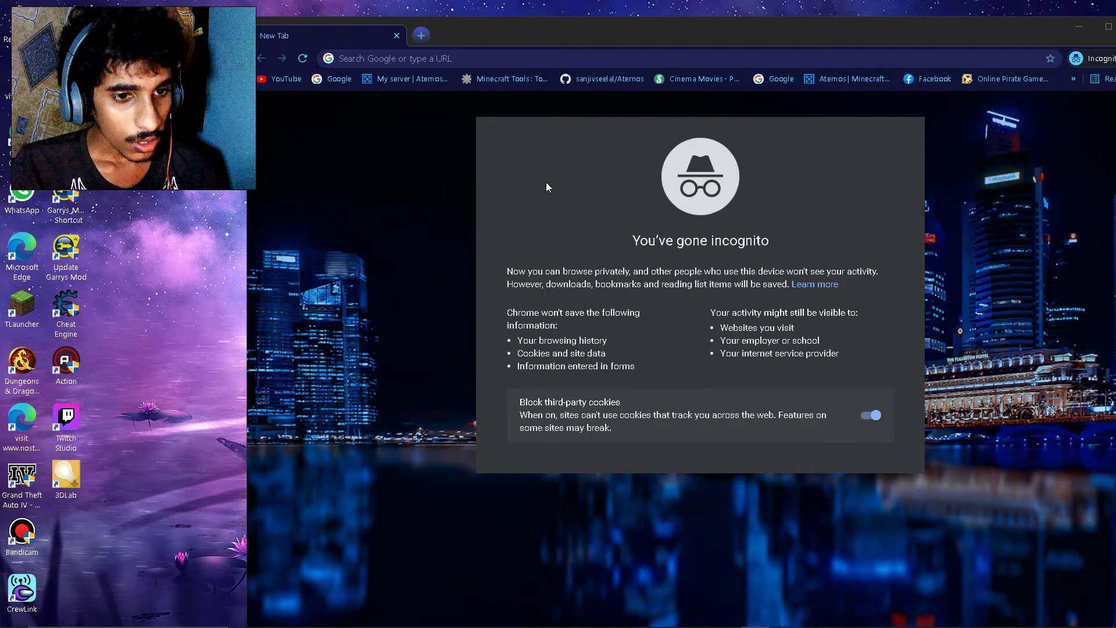
{"action": "left_click", "coordinate": [467, 58]}
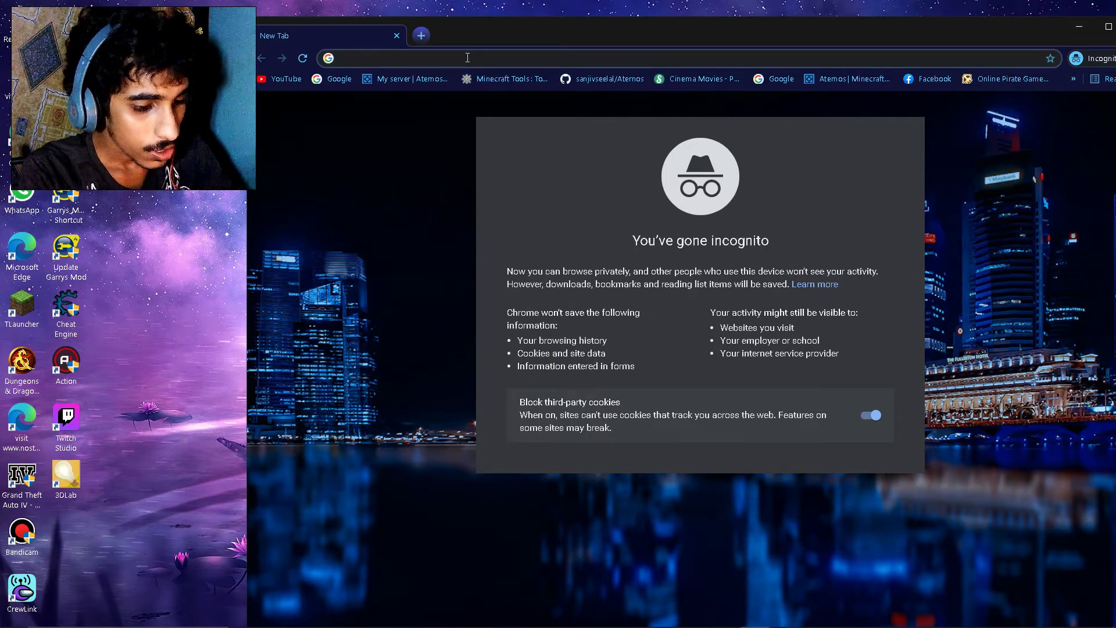
{"action": "type", "text": "steam.dll"}
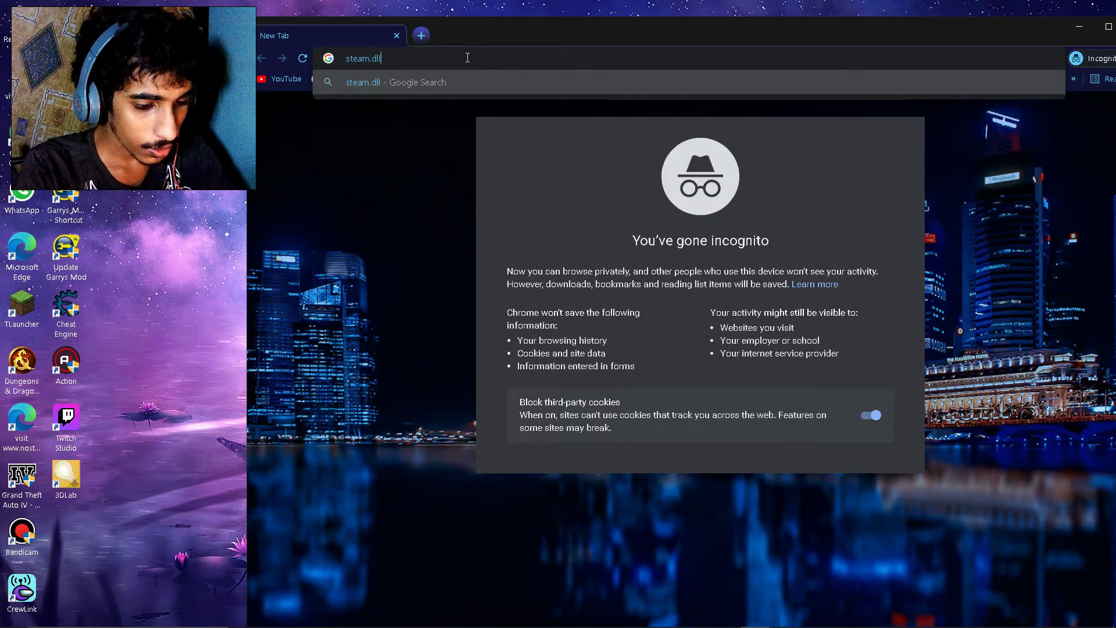
{"action": "type", "text": " file "}
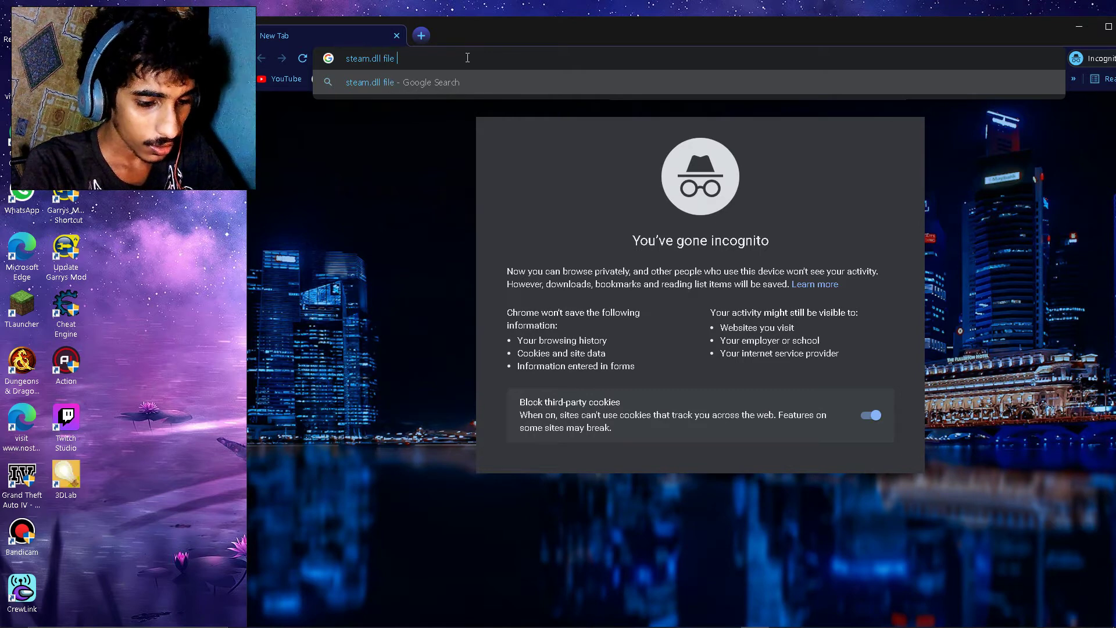
{"action": "type", "text": "download"}
{"action": "key", "text": "Return"}
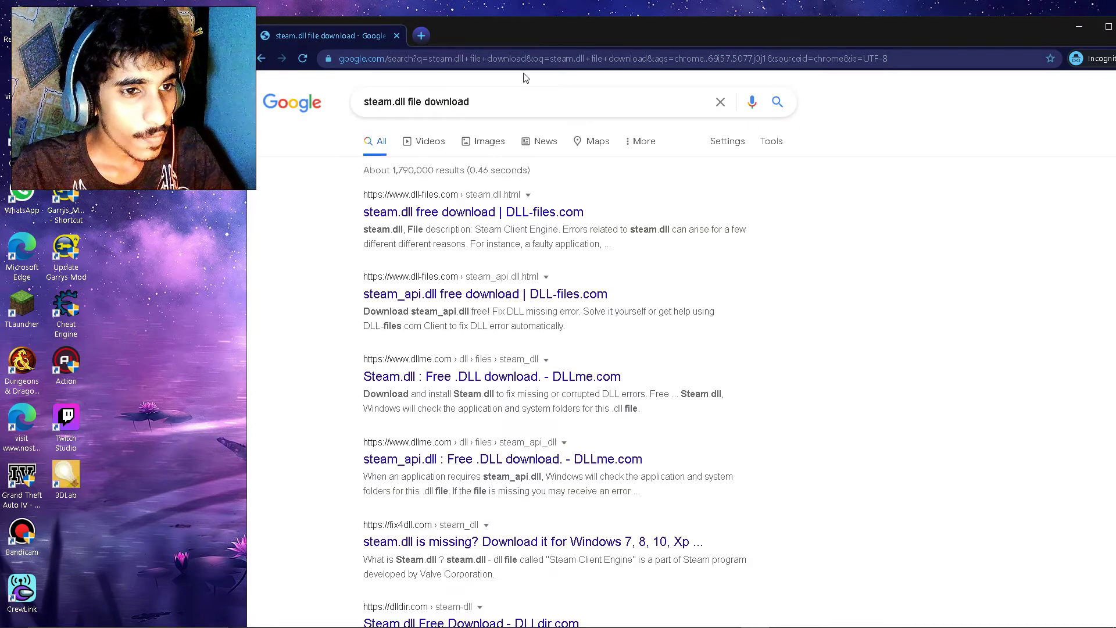
{"action": "left_click_drag", "start_coordinate": [360, 201], "coordinate": [450, 196]}
Step: Download steam.dll version 2.0.1941.239 from DLL-files.com and maximize the Chrome window
{"action": "left_click", "coordinate": [323, 209]}
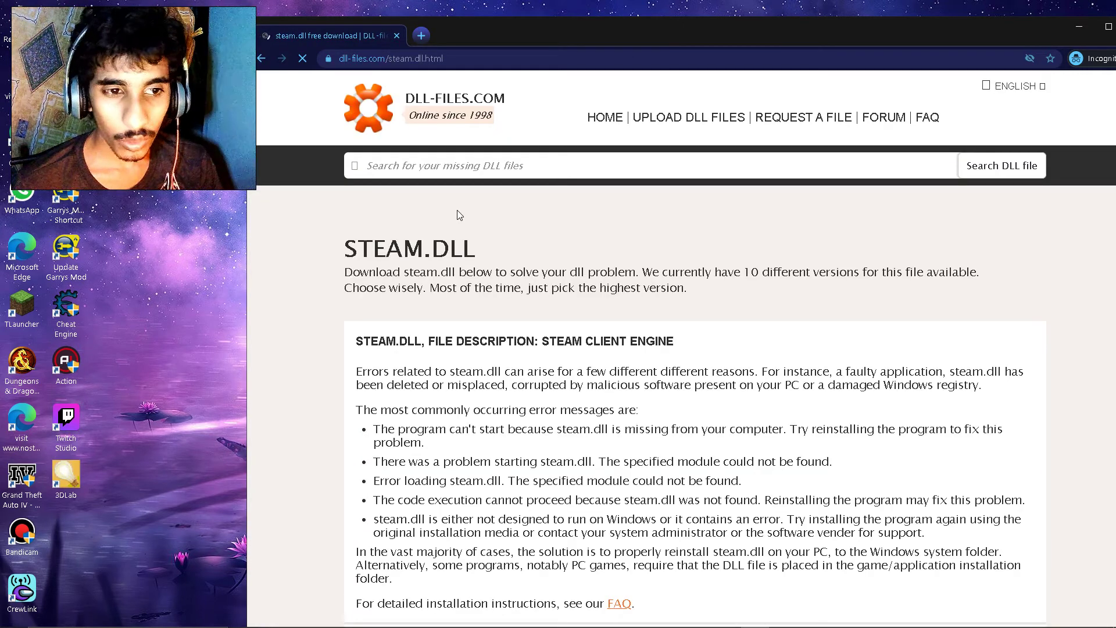
{"action": "scroll", "coordinate": [457, 212], "scroll_direction": "down", "scroll_amount": 9}
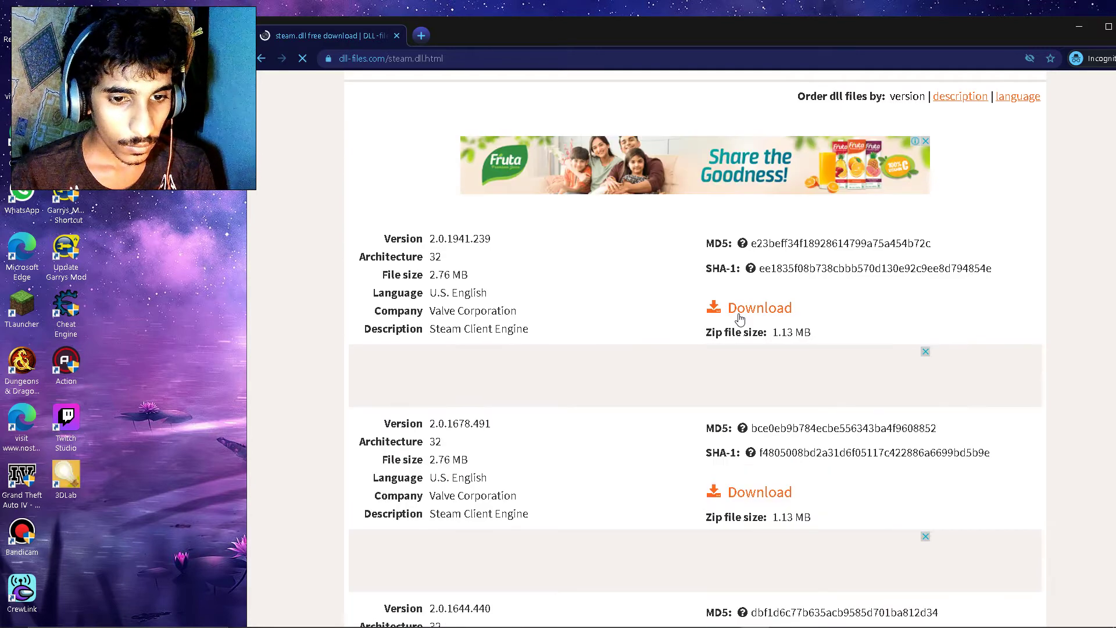
{"action": "left_click", "coordinate": [739, 316]}
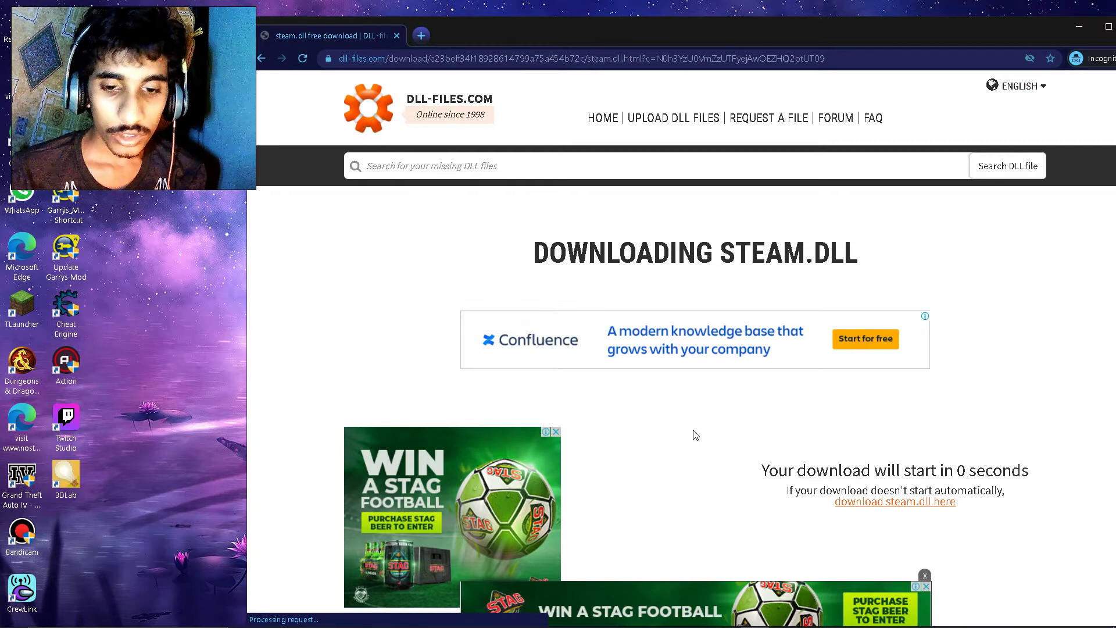
{"action": "left_click_drag", "start_coordinate": [796, 47], "coordinate": [772, 24]}
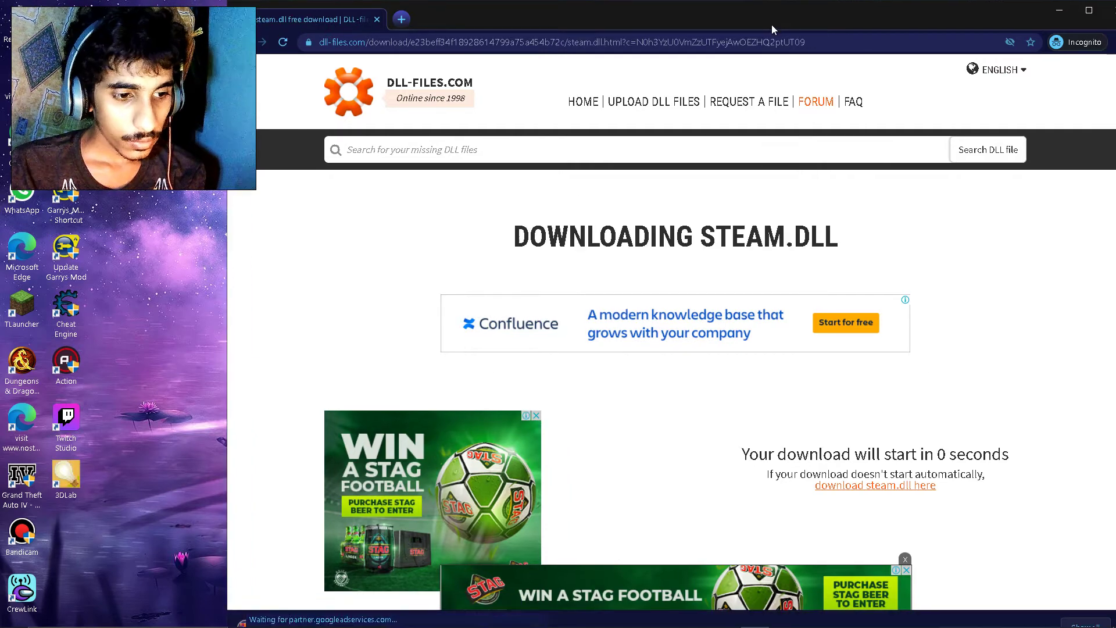
{"action": "left_click", "coordinate": [1089, 10]}
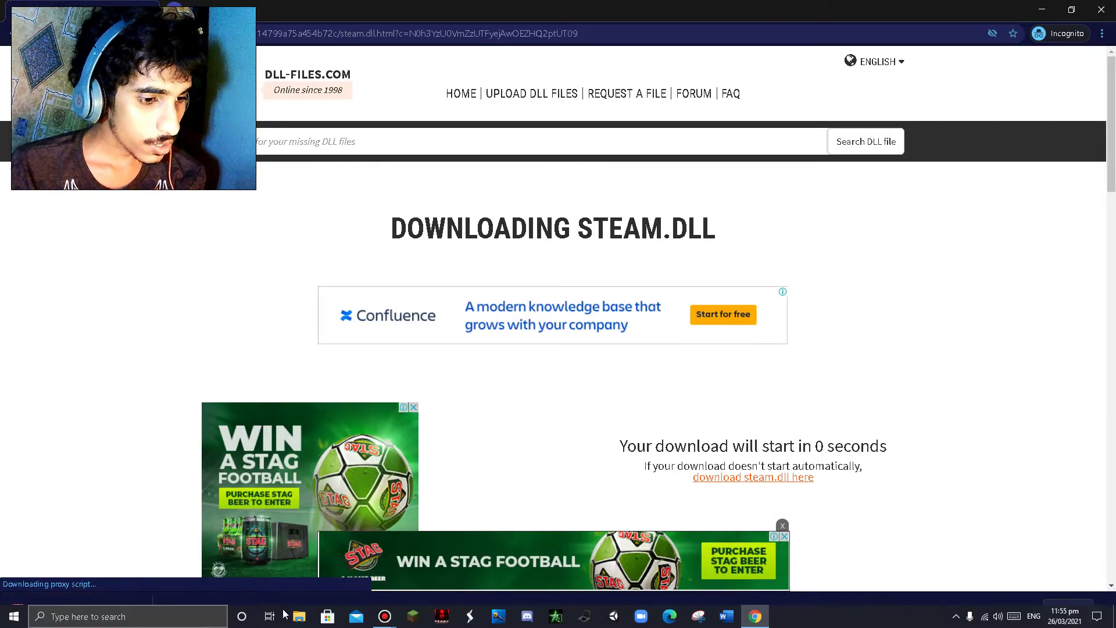
Step: Open the Downloads folder in File Explorer and copy the steam.zip archive
{"action": "left_click", "coordinate": [299, 617]}
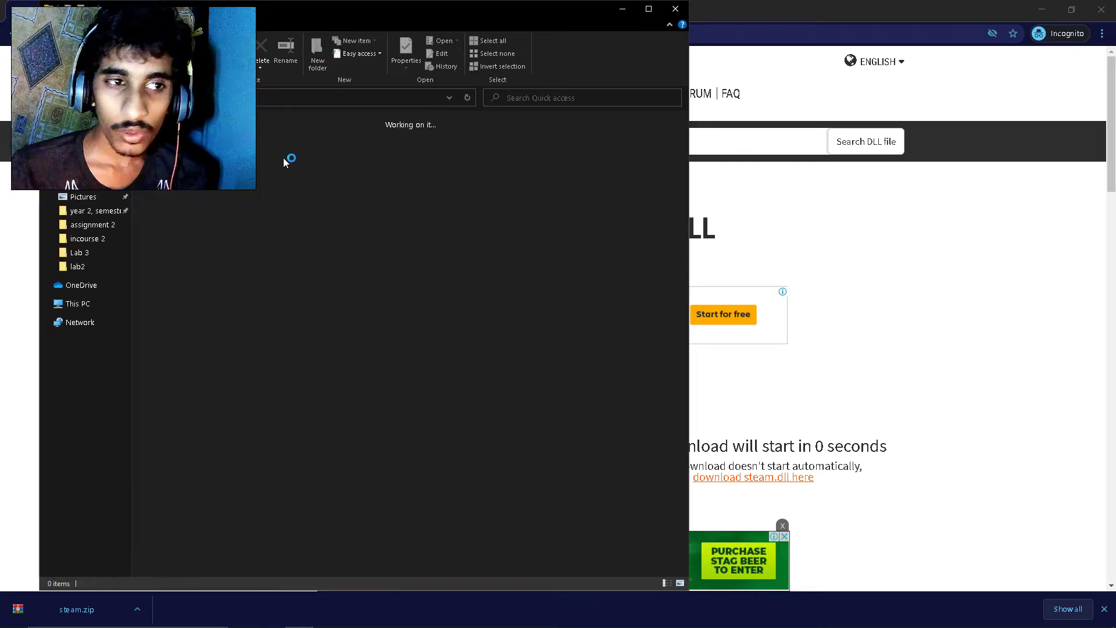
{"action": "double_click", "coordinate": [317, 149]}
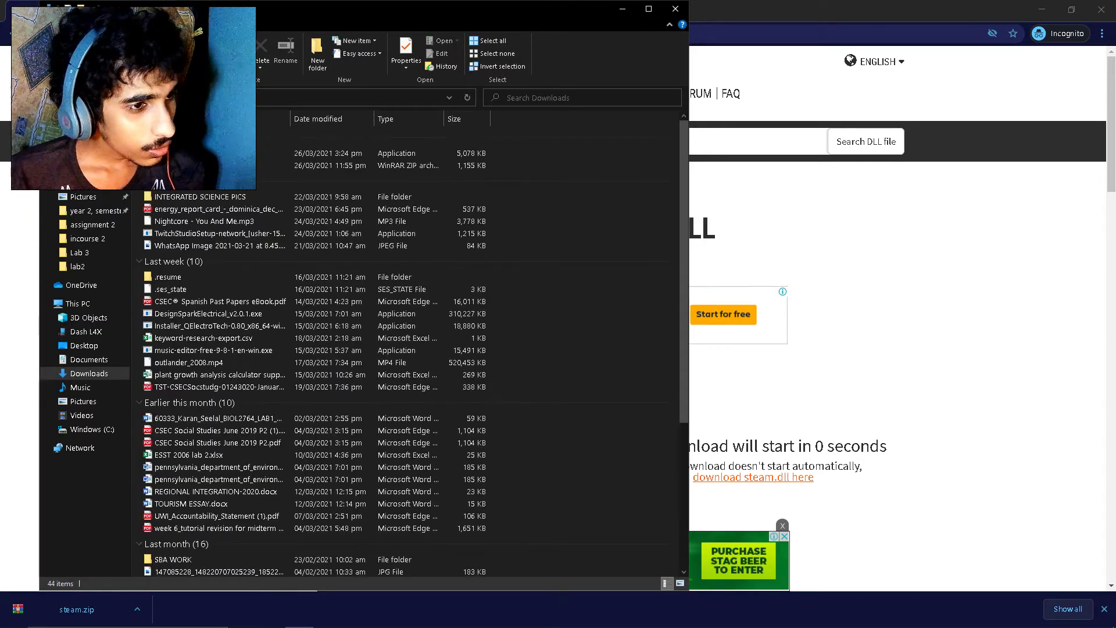
{"action": "right_click", "coordinate": [173, 164]}
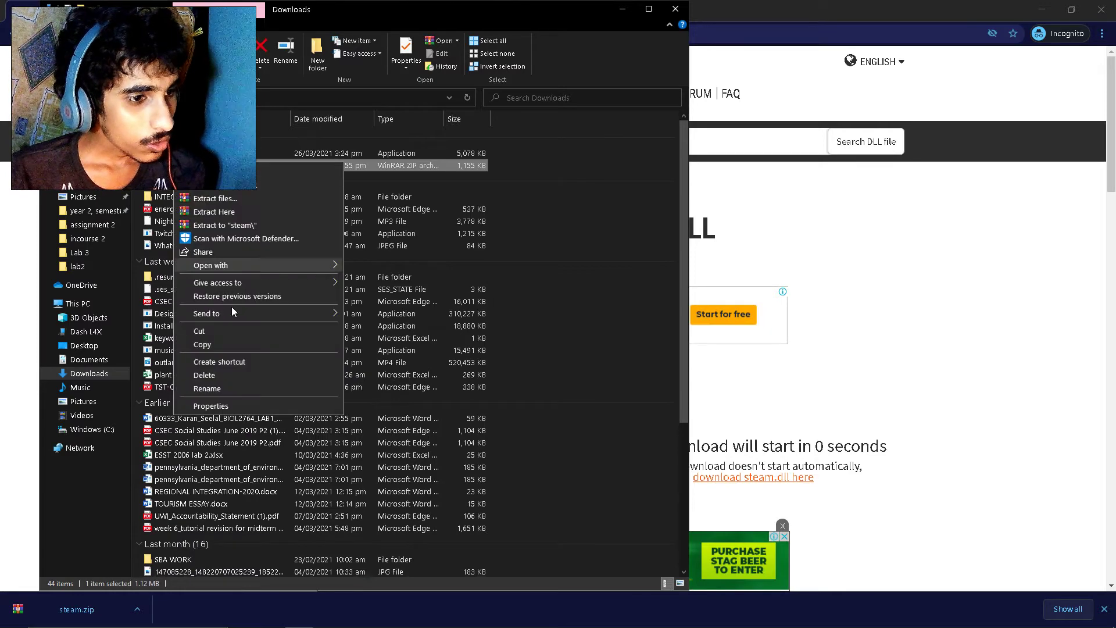
{"action": "left_click", "coordinate": [218, 328]}
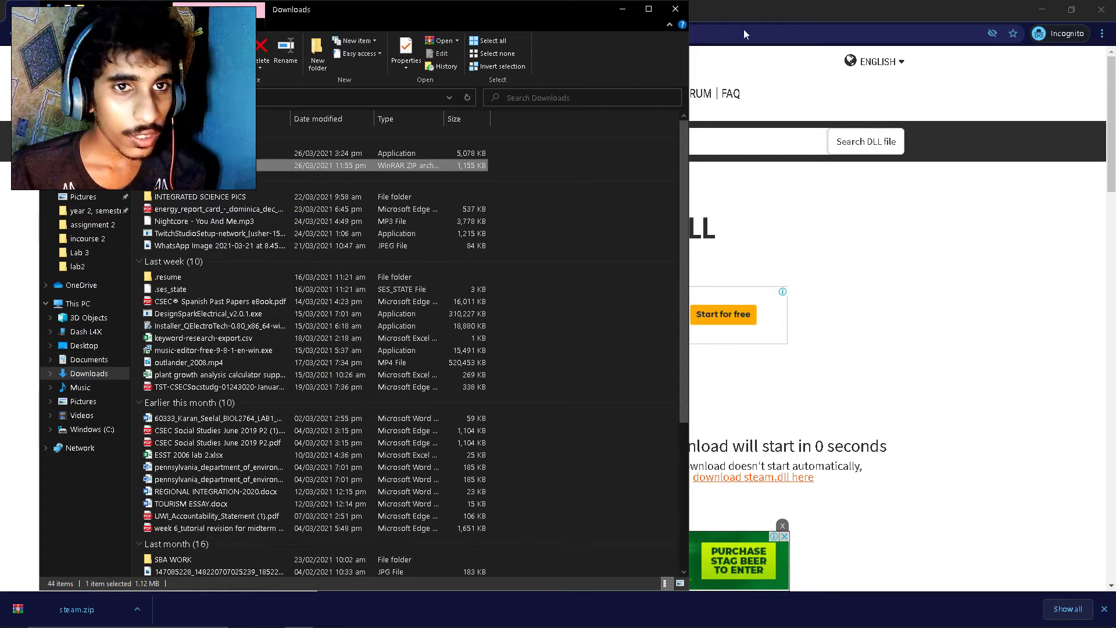
Step: Minimize the Downloads and Chrome windows to reveal the desktop
{"action": "left_click", "coordinate": [622, 16]}
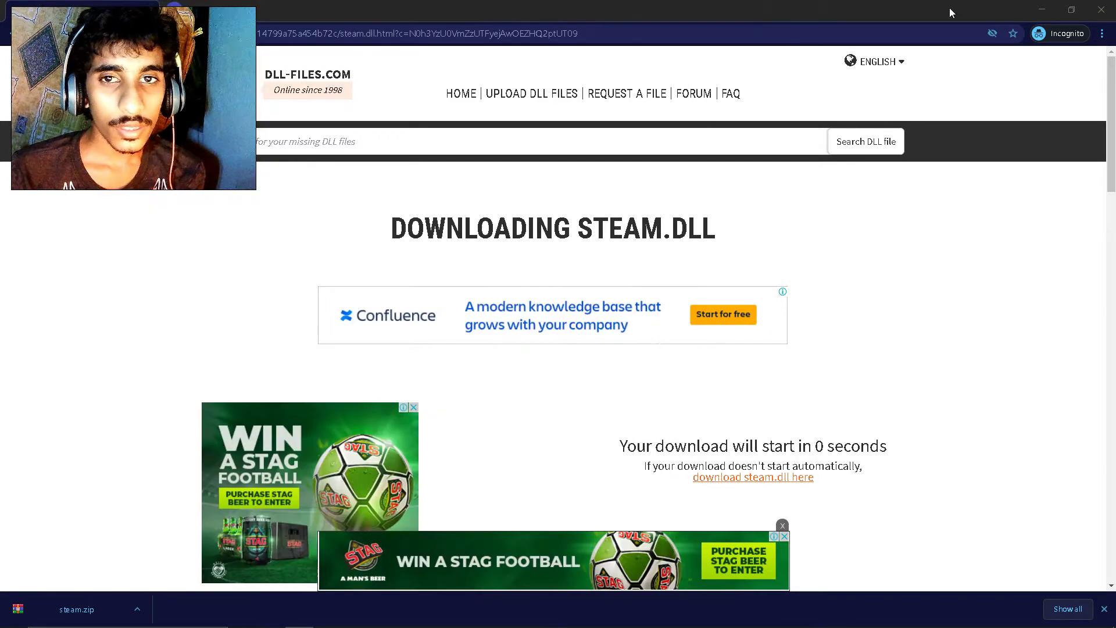
{"action": "left_click", "coordinate": [1042, 10]}
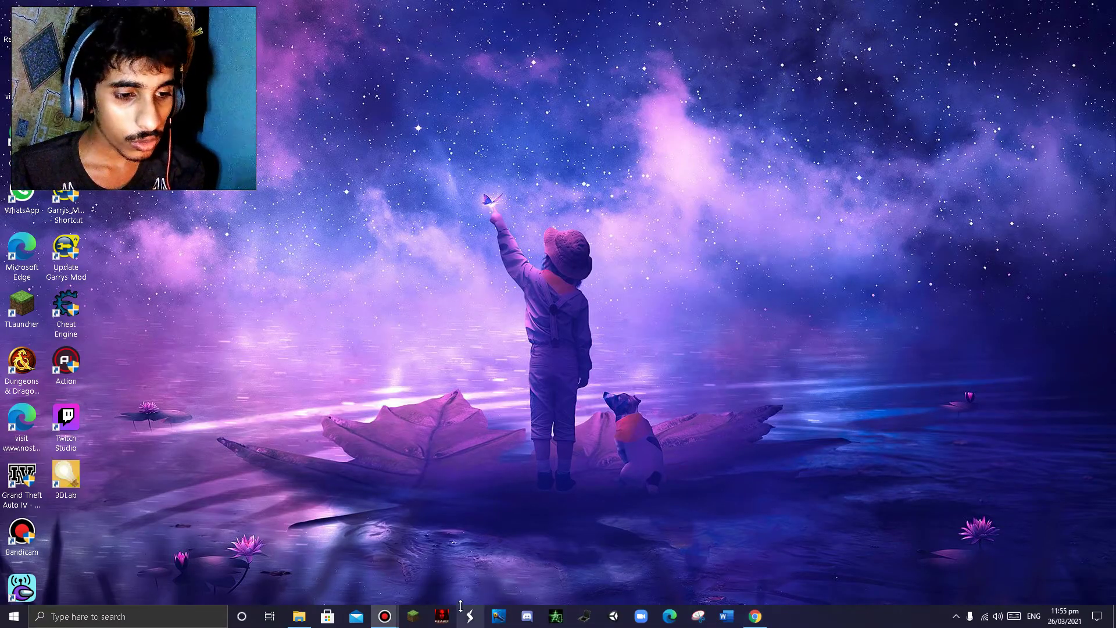
{"action": "left_click", "coordinate": [299, 616]}
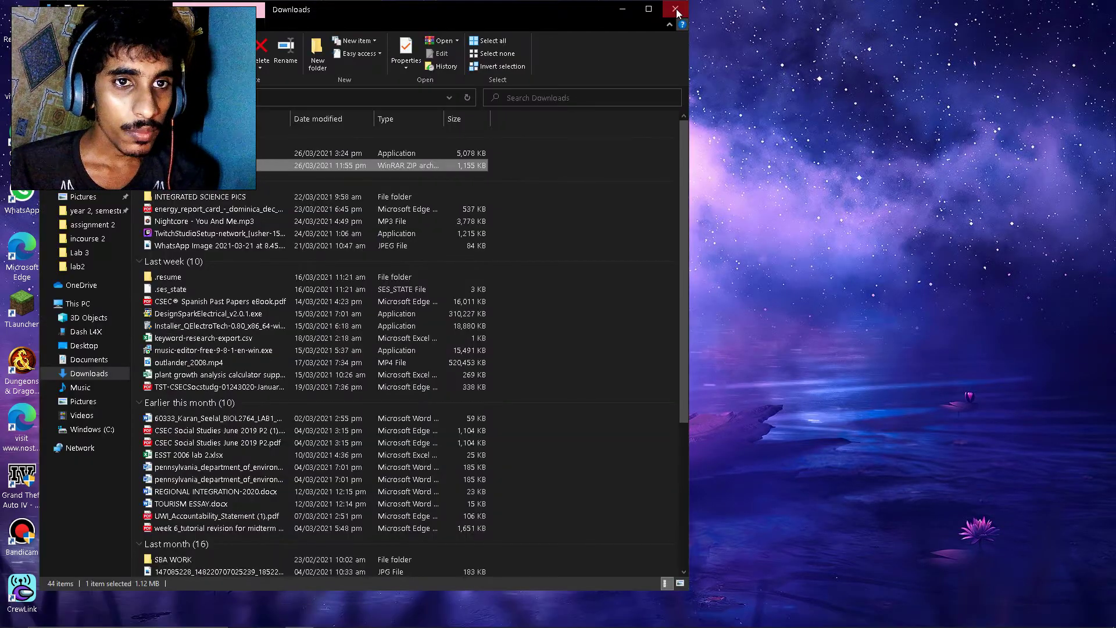
{"action": "left_click", "coordinate": [298, 617]}
Step: Open Garry's Mod's file location and paste steam.zip there with administrator permission
{"action": "right_click", "coordinate": [60, 196]}
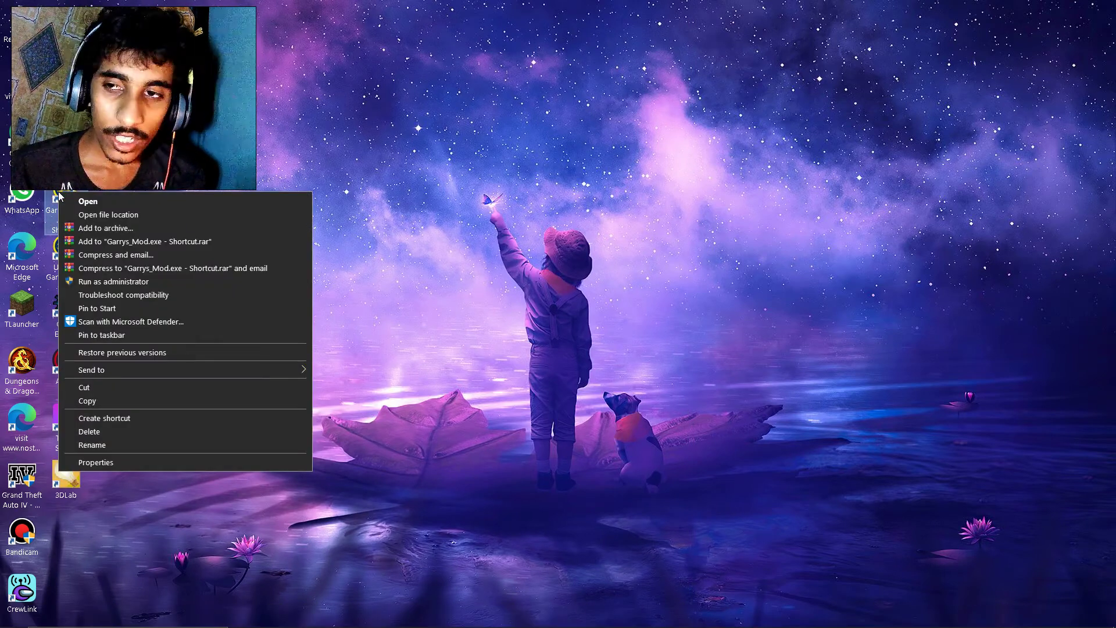
{"action": "left_click", "coordinate": [85, 214]}
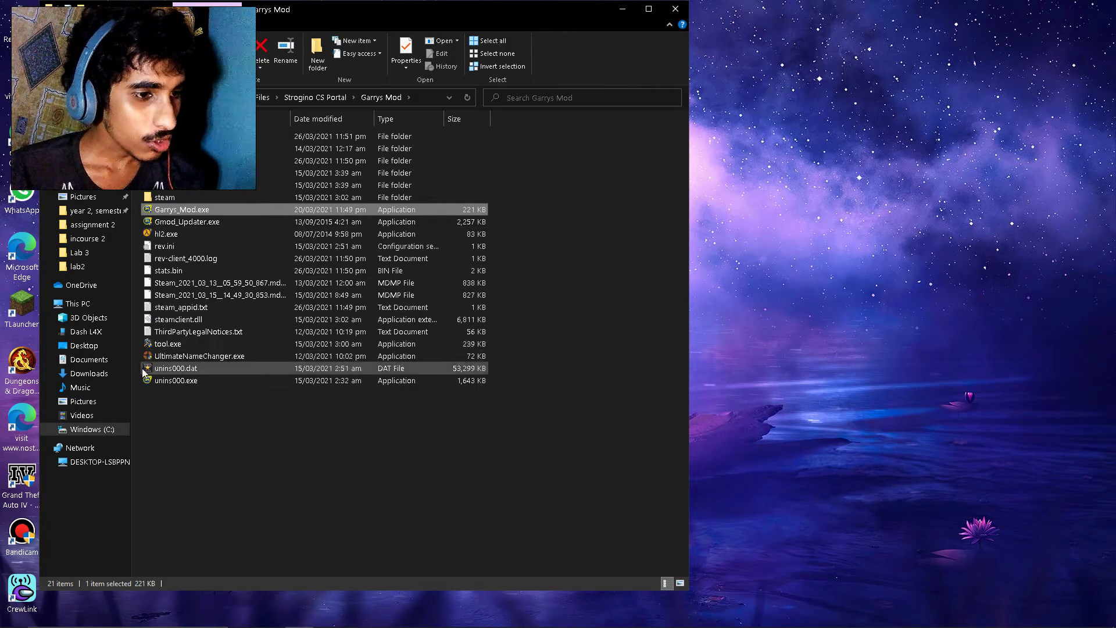
{"action": "right_click", "coordinate": [240, 437]}
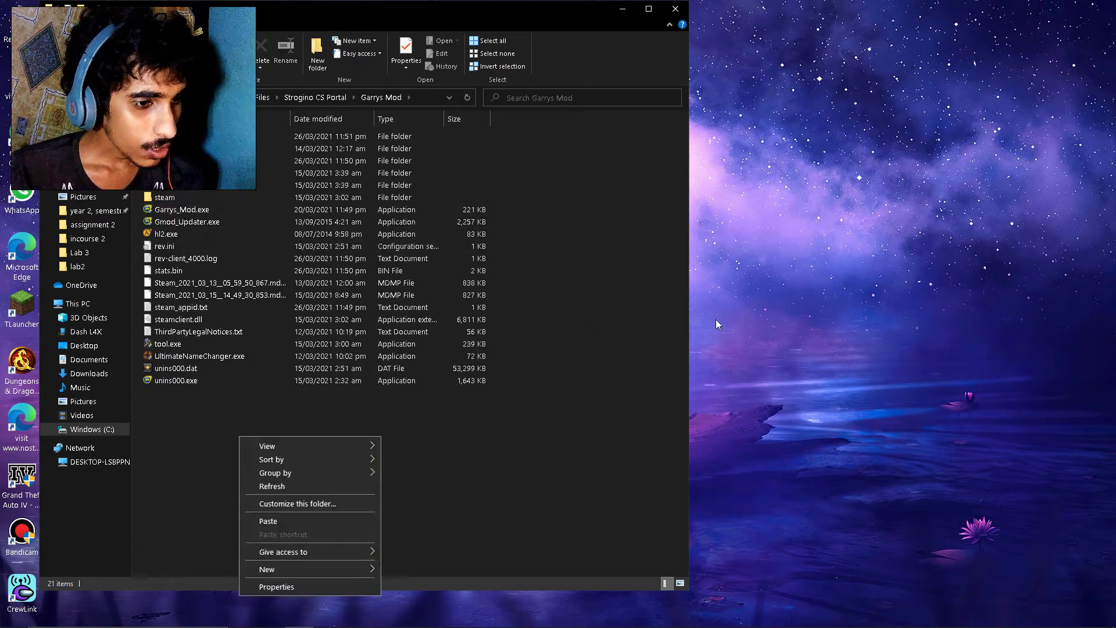
{"action": "left_click", "coordinate": [282, 520]}
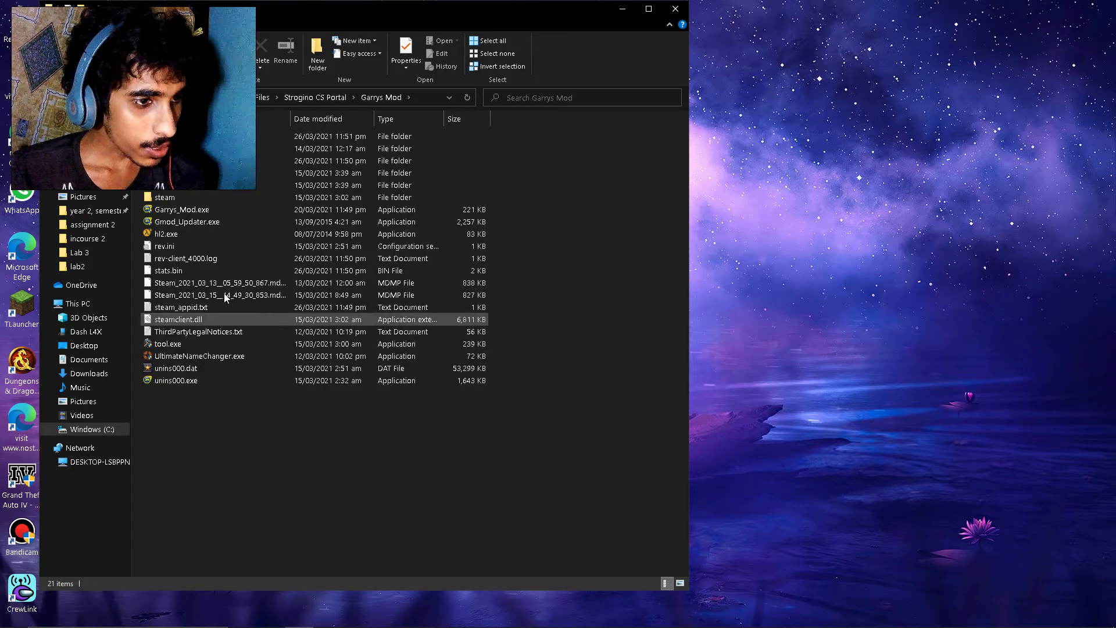
{"action": "left_click", "coordinate": [522, 241]}
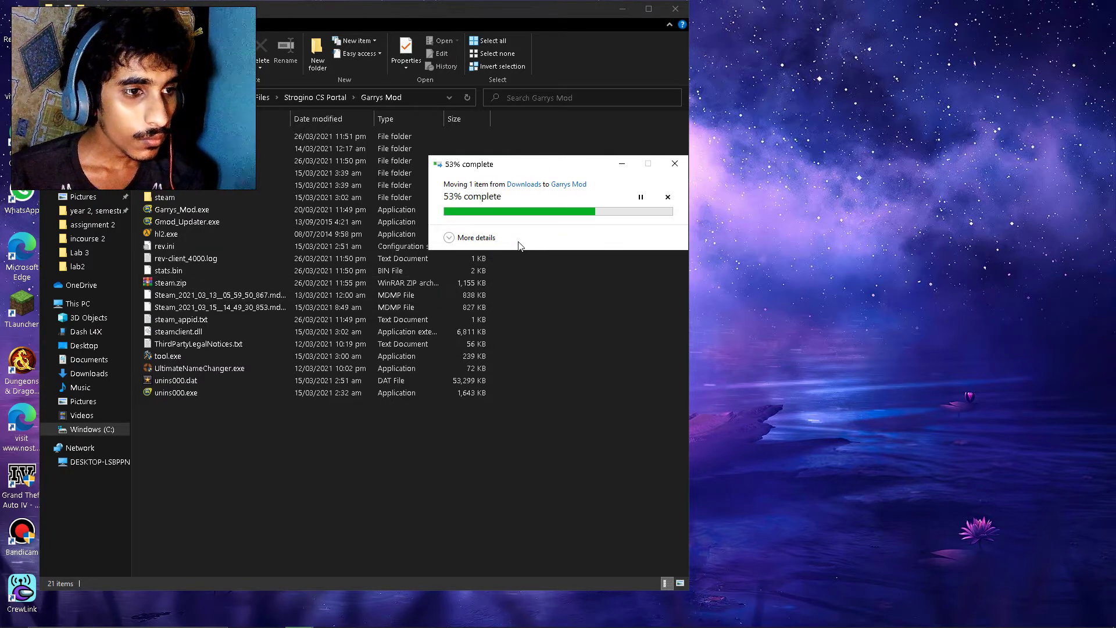
Step: Extract steam.zip's files within the Garrys Mod folder
{"action": "left_click", "coordinate": [176, 285]}
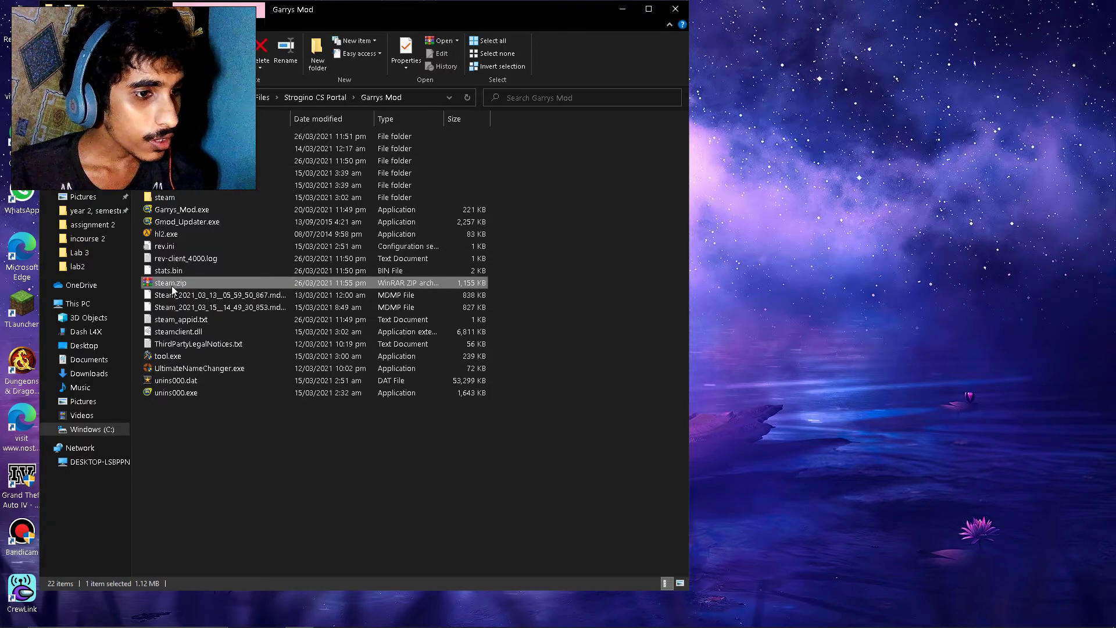
{"action": "right_click", "coordinate": [173, 289]}
{"action": "left_click", "coordinate": [194, 327]}
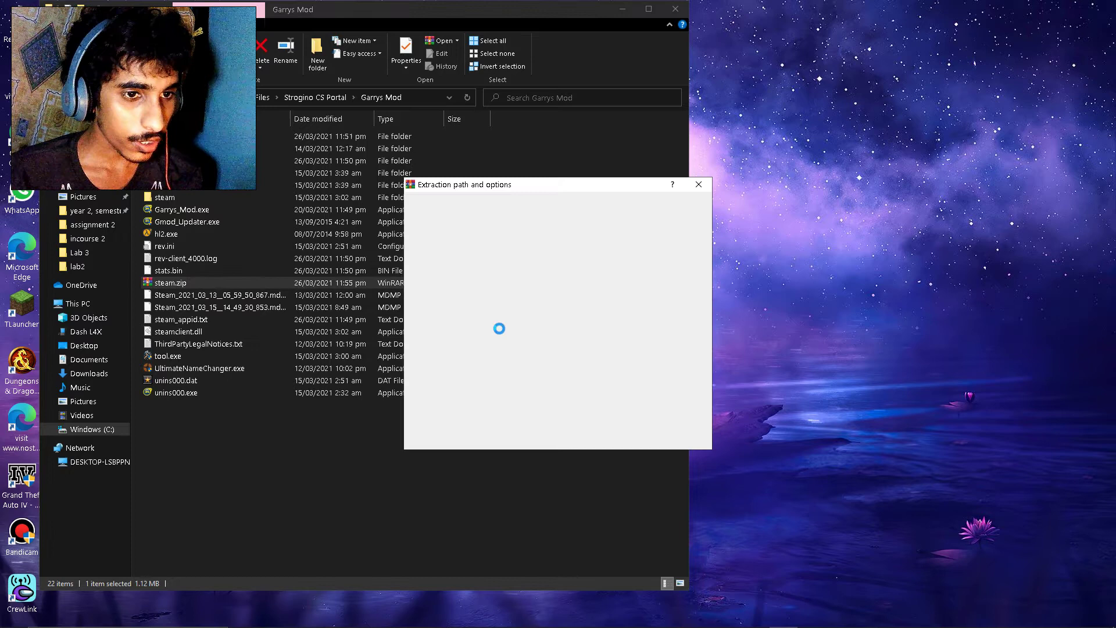
{"action": "left_click", "coordinate": [578, 439]}
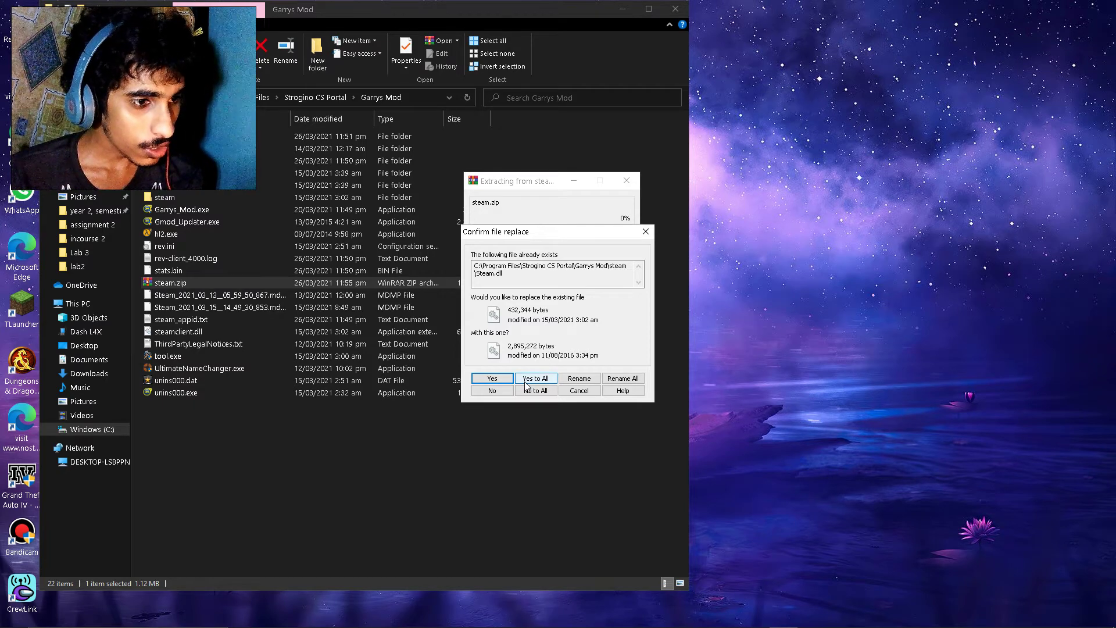
Step: Overwrite Steam.dll for all files, close the WinRAR windows, and reopen steam.zip
{"action": "left_click", "coordinate": [525, 379]}
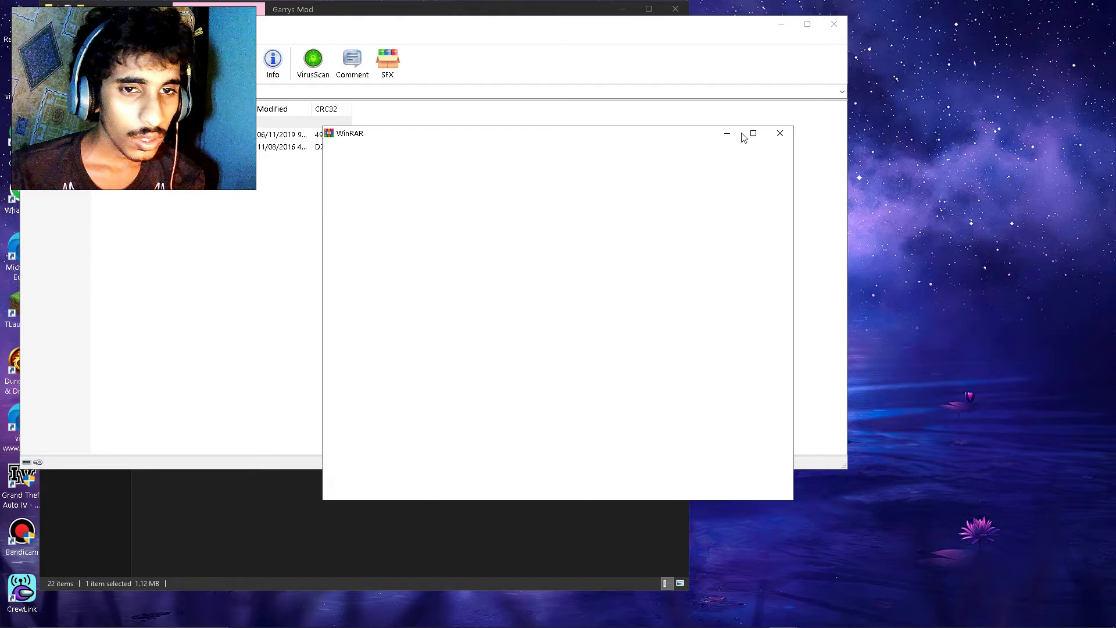
{"action": "left_click", "coordinate": [779, 133]}
{"action": "left_click", "coordinate": [834, 24]}
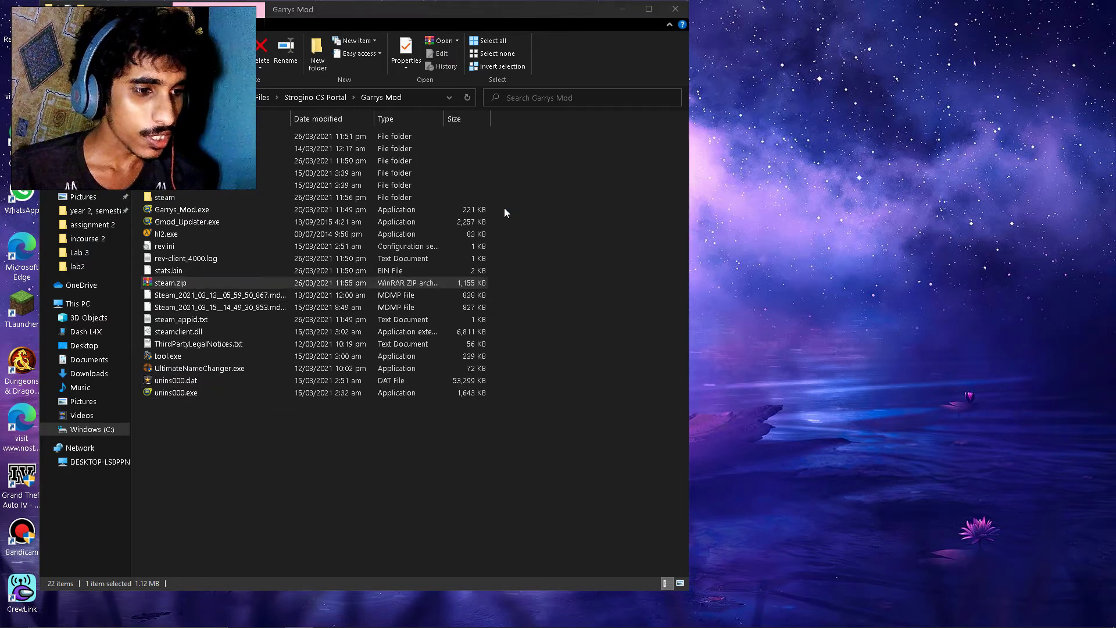
{"action": "key", "text": "Return"}
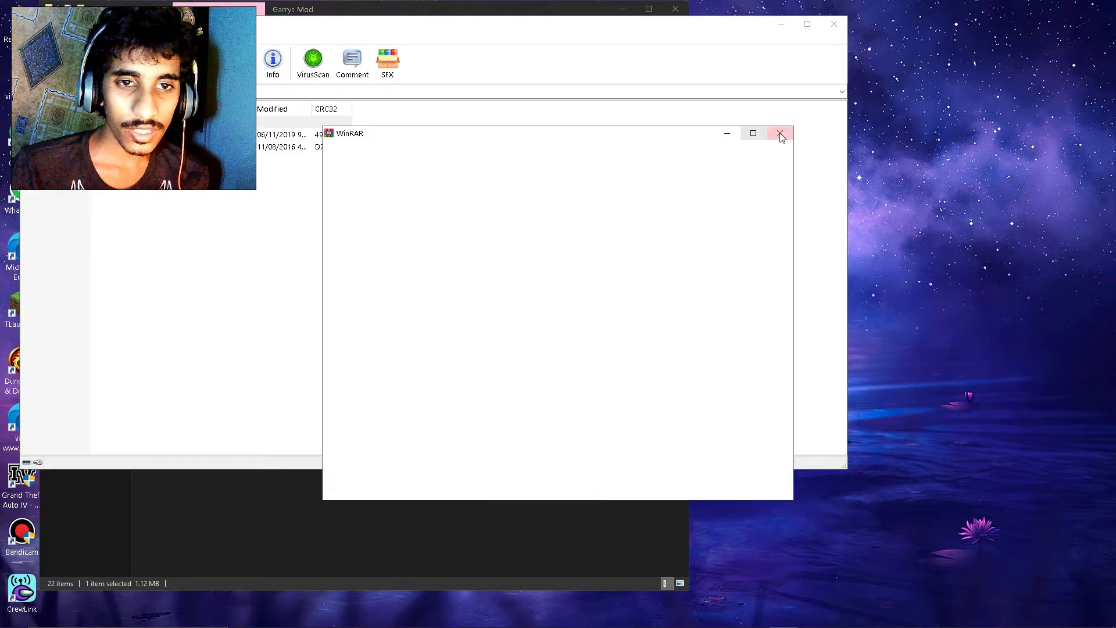
Step: Move Steam.dll from the steam.zip archive into the Garrys Mod folder with administrator permission
{"action": "left_click", "coordinate": [779, 132]}
{"action": "left_click_drag", "start_coordinate": [523, 28], "coordinate": [807, 80]}
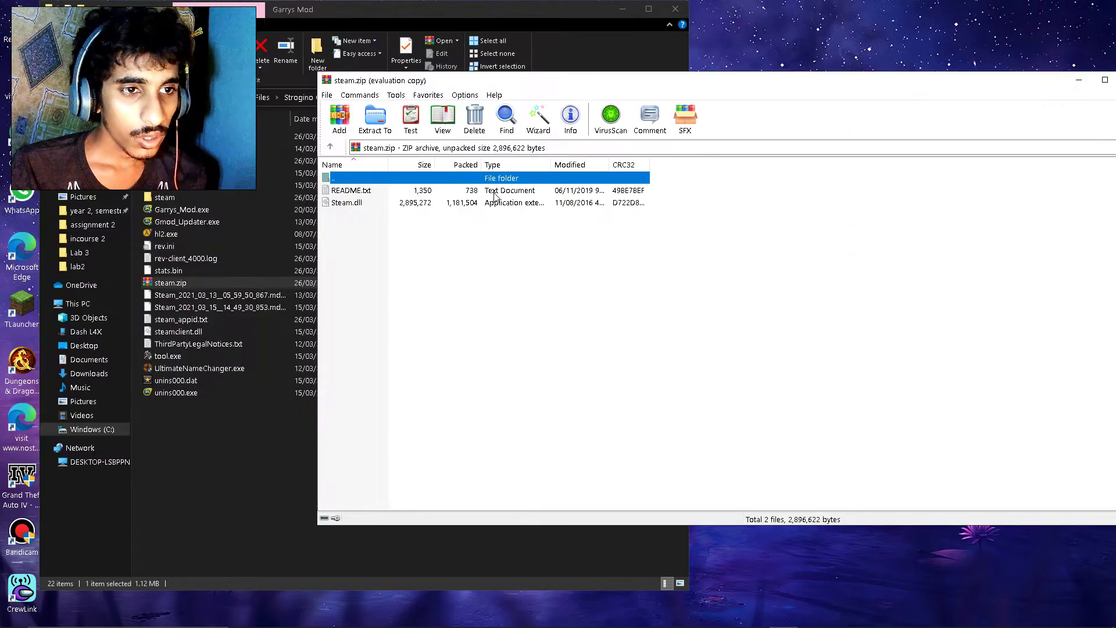
{"action": "left_click", "coordinate": [413, 194]}
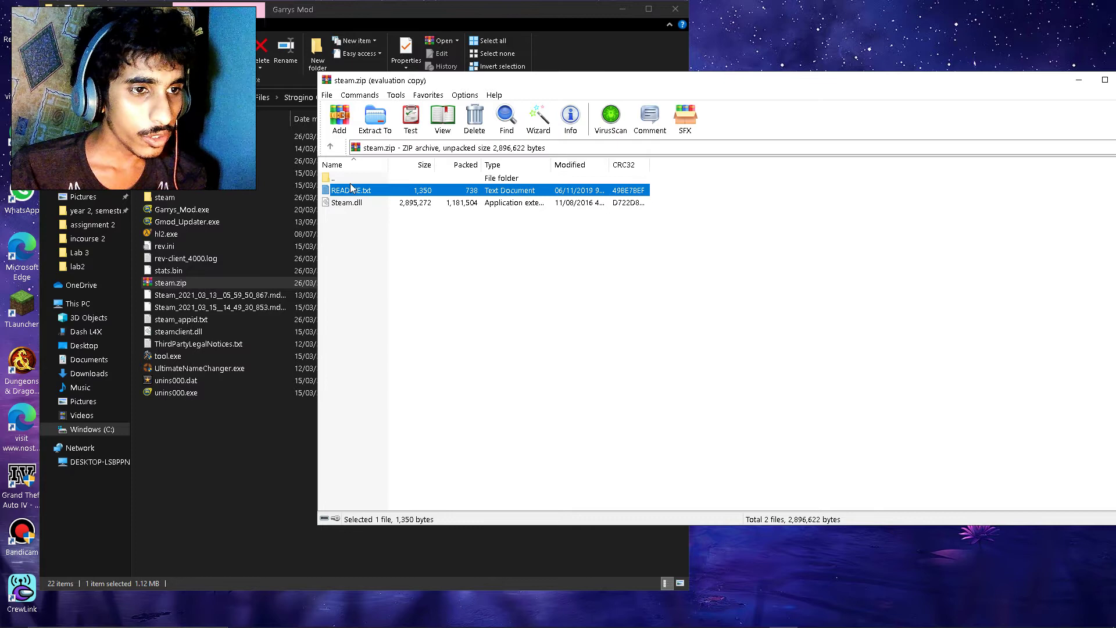
{"action": "left_click", "coordinate": [352, 203]}
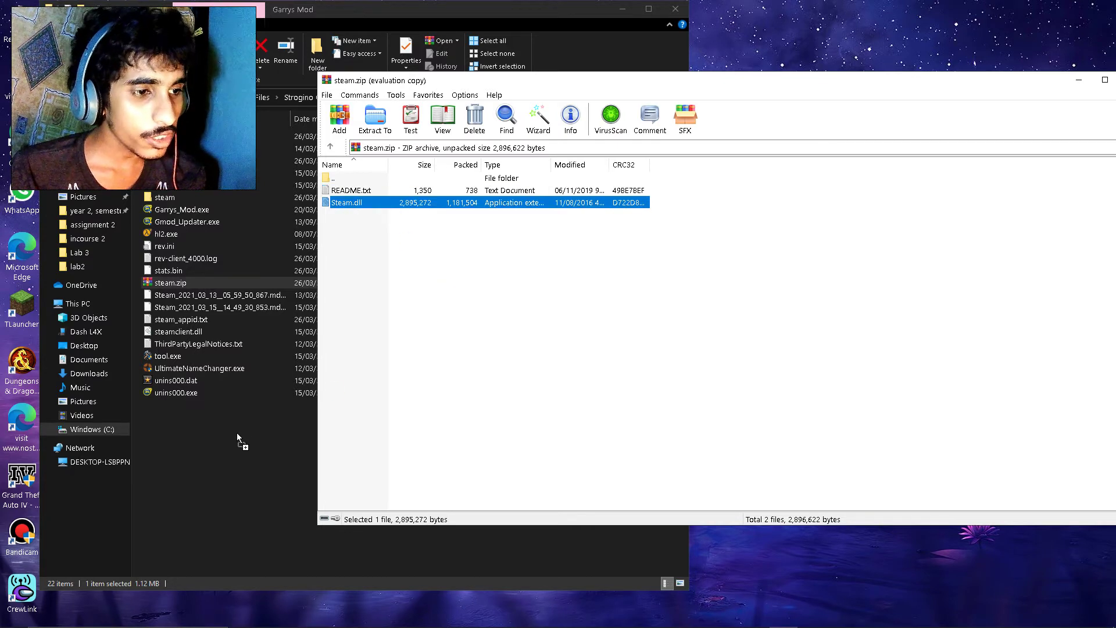
{"action": "left_click_drag", "start_coordinate": [236, 437], "coordinate": [236, 438]}
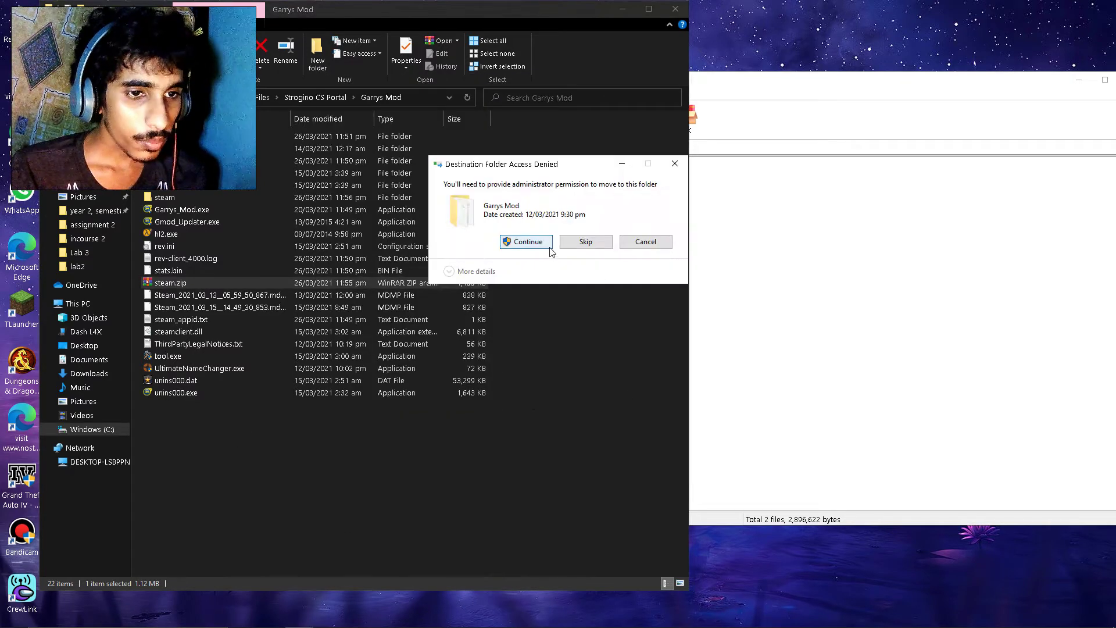
{"action": "left_click", "coordinate": [527, 241]}
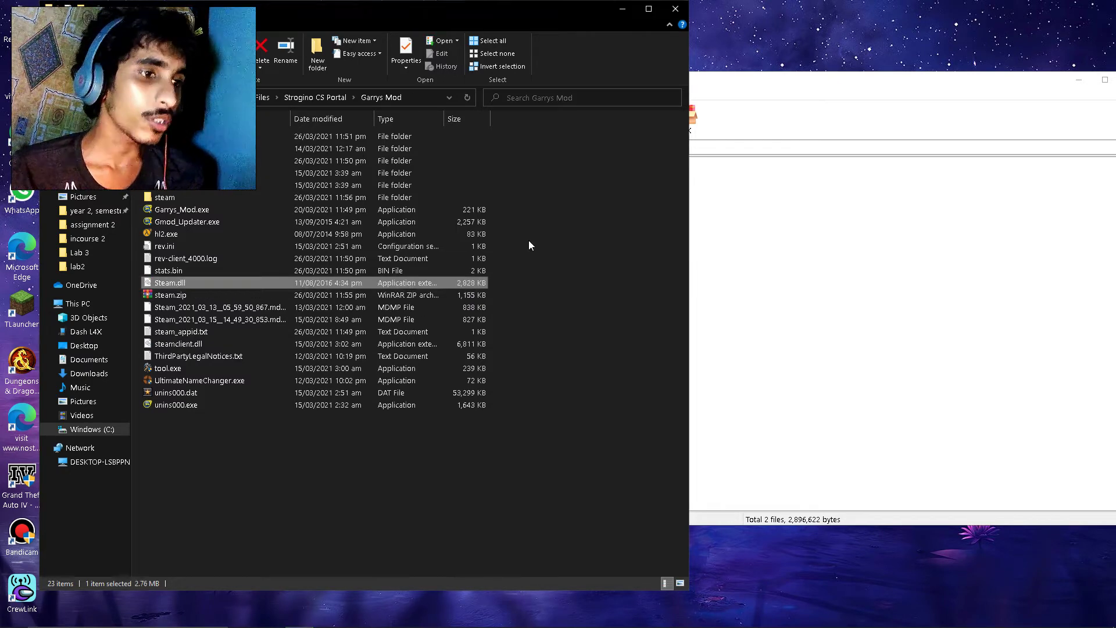
Step: Close the WinRAR window, reposition the Garrys Mod folder, and select the Garry's Mod shortcut
{"action": "left_click", "coordinate": [878, 82]}
{"action": "double_click", "coordinate": [878, 81]}
{"action": "left_click", "coordinate": [1102, 7]}
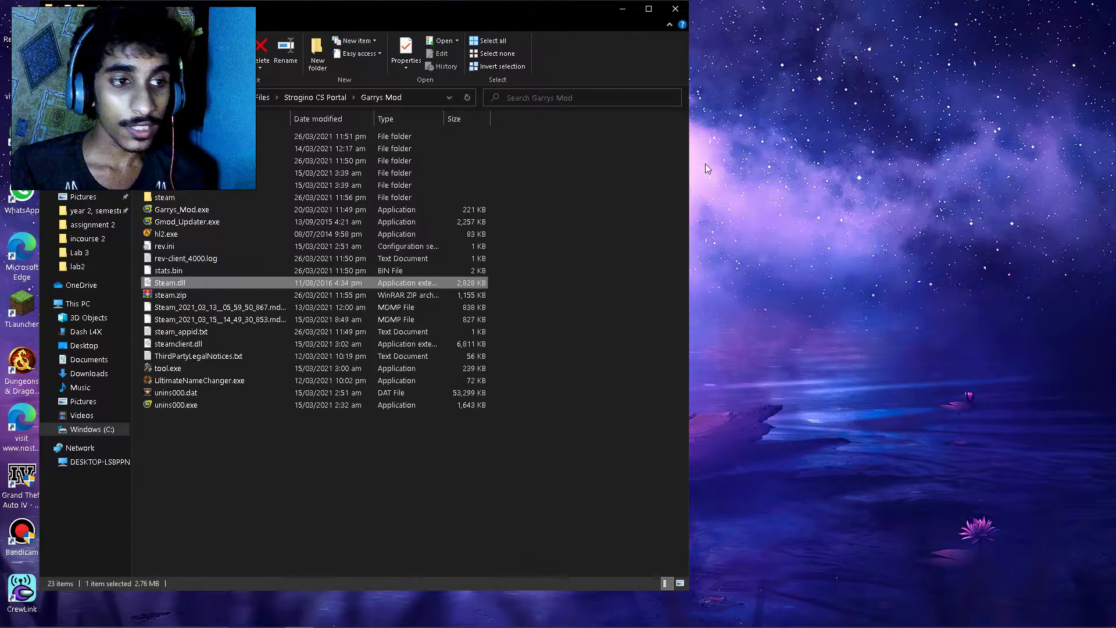
{"action": "left_click_drag", "start_coordinate": [413, 29], "coordinate": [583, 58]}
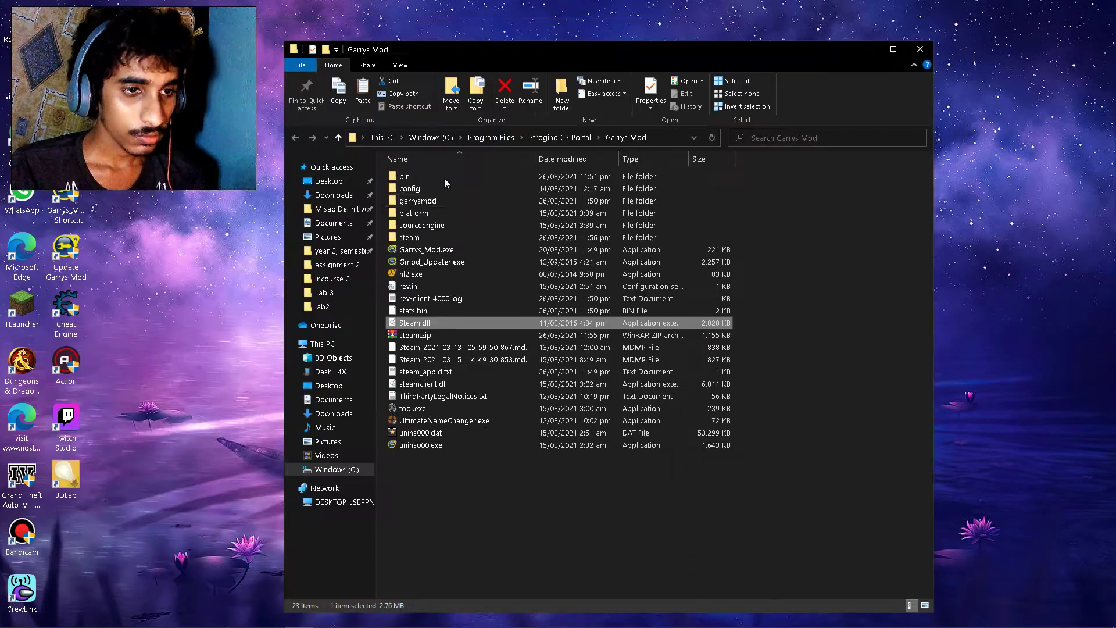
{"action": "left_click", "coordinate": [70, 191]}
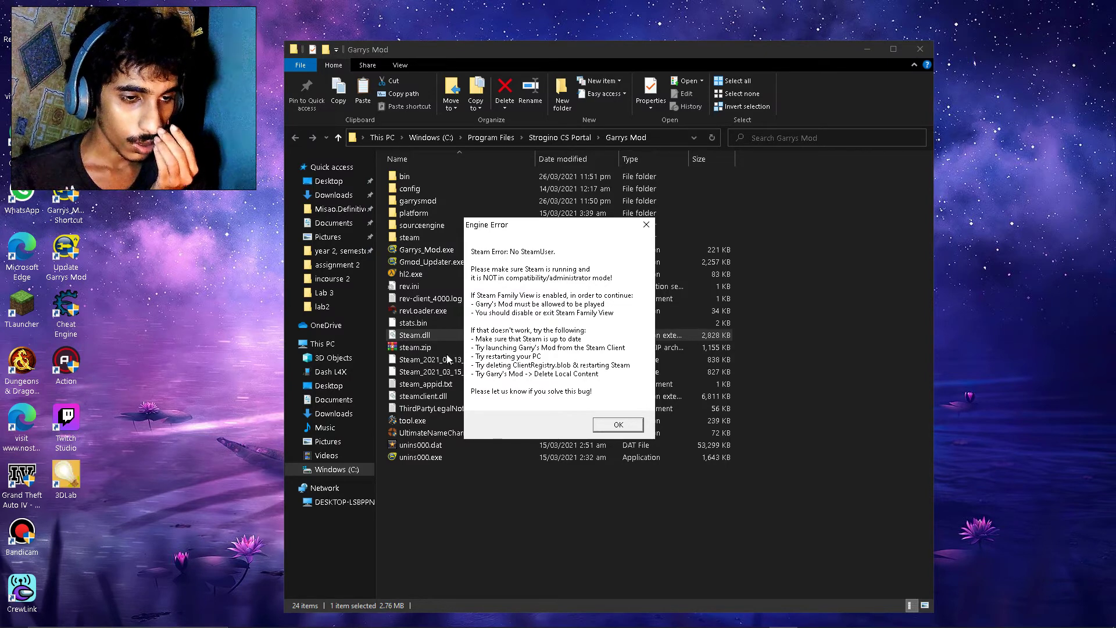
Step: Dismiss the engine error and copy the backup Steam.dll from Documents
{"action": "left_click", "coordinate": [639, 426]}
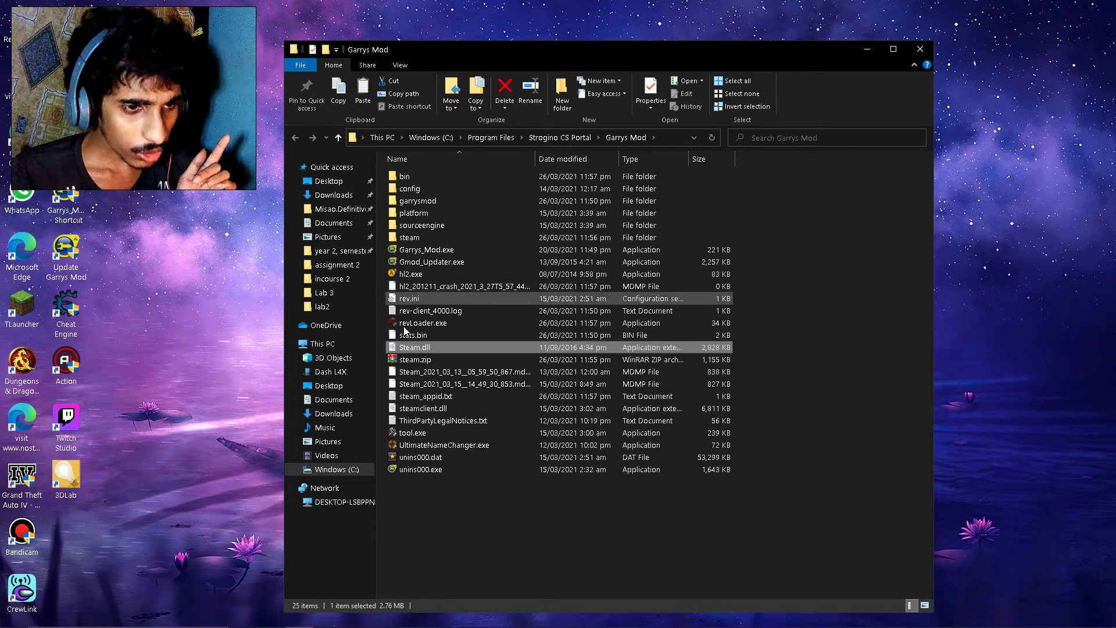
{"action": "left_click", "coordinate": [335, 400]}
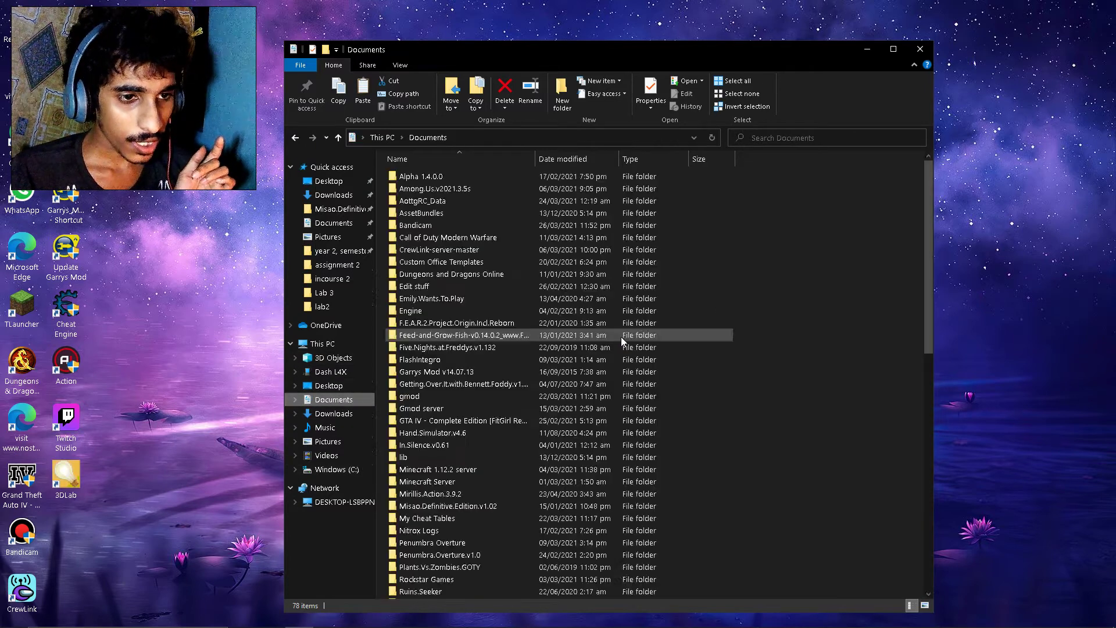
{"action": "scroll", "coordinate": [619, 375], "scroll_direction": "down", "scroll_amount": 15}
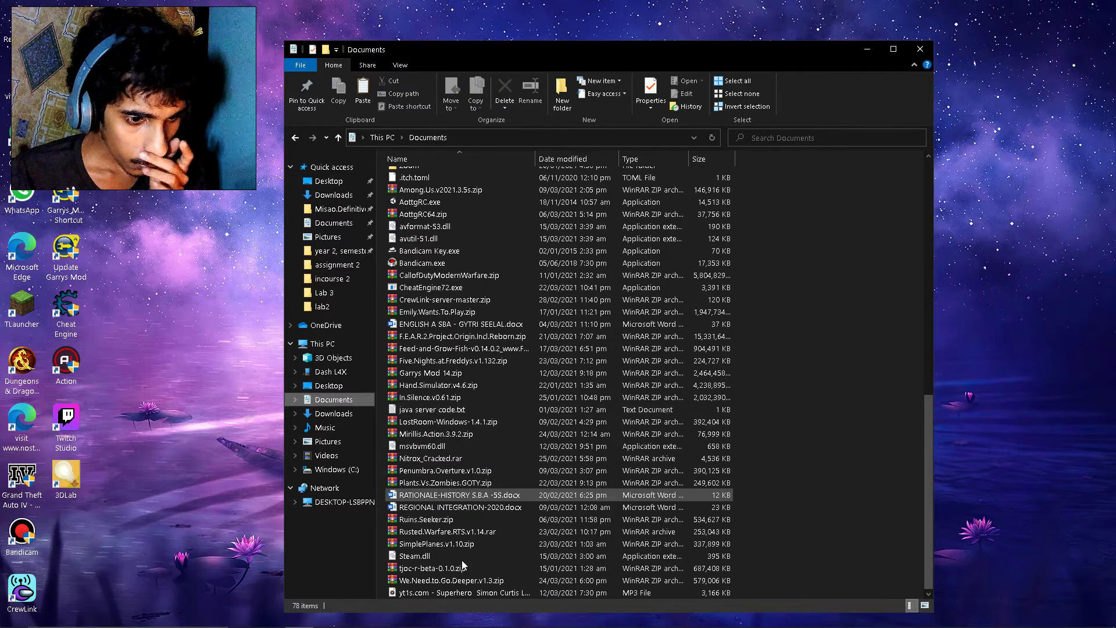
{"action": "left_click", "coordinate": [428, 556]}
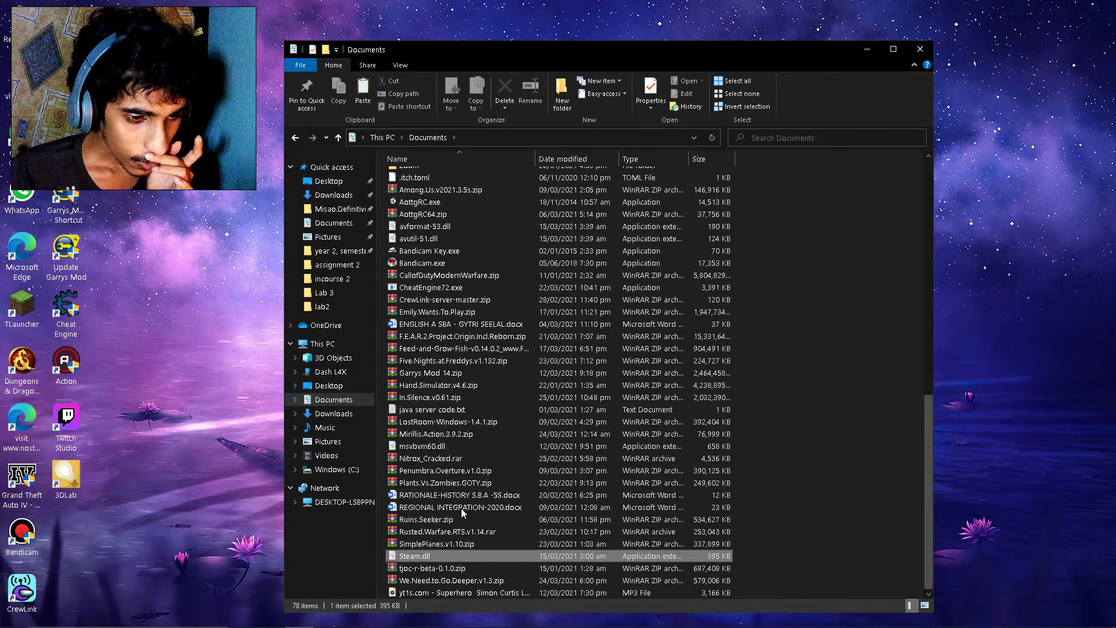
{"action": "right_click", "coordinate": [428, 555]}
{"action": "left_click", "coordinate": [451, 495]}
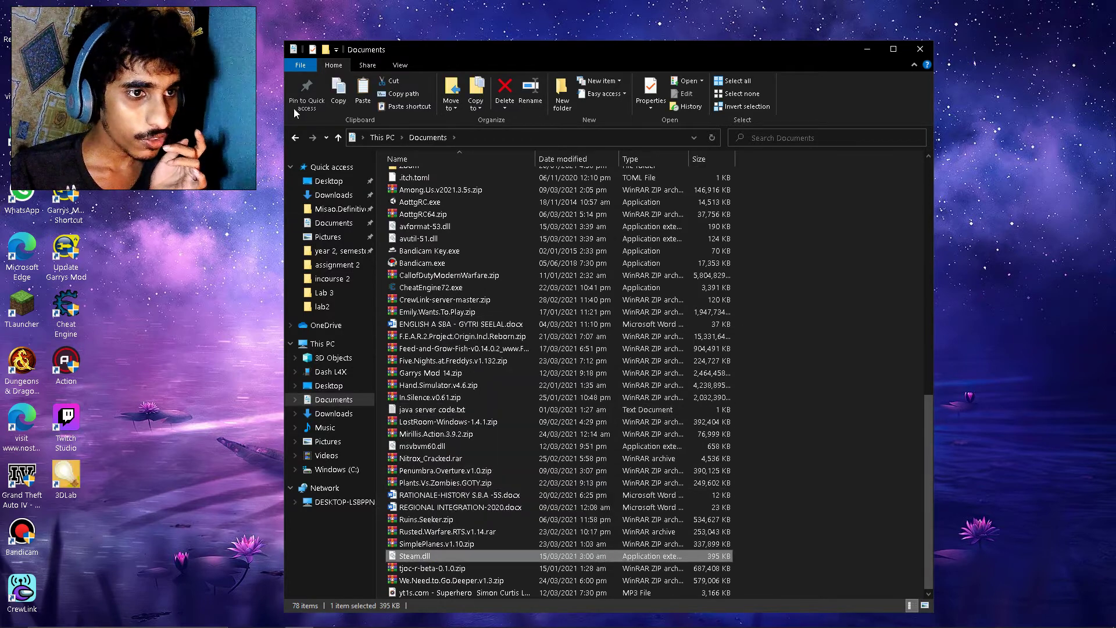
Step: Paste the backup into the Garrys Mod folder, replacing the existing Steam.dll
{"action": "key", "text": "alt+Left"}
{"action": "right_click", "coordinate": [789, 273]}
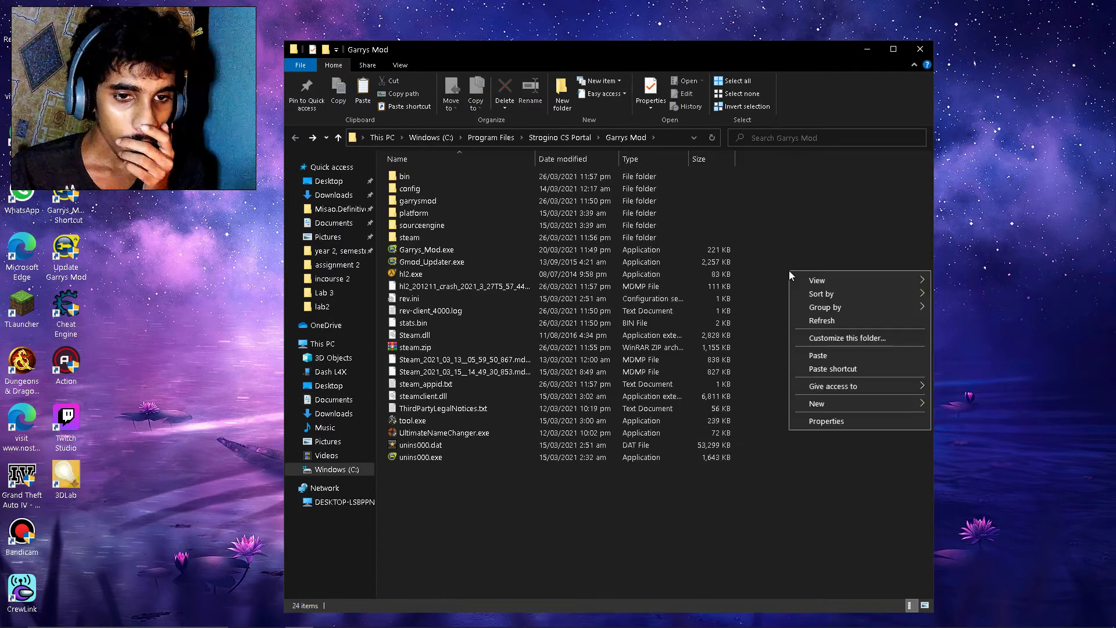
{"action": "left_click", "coordinate": [820, 356]}
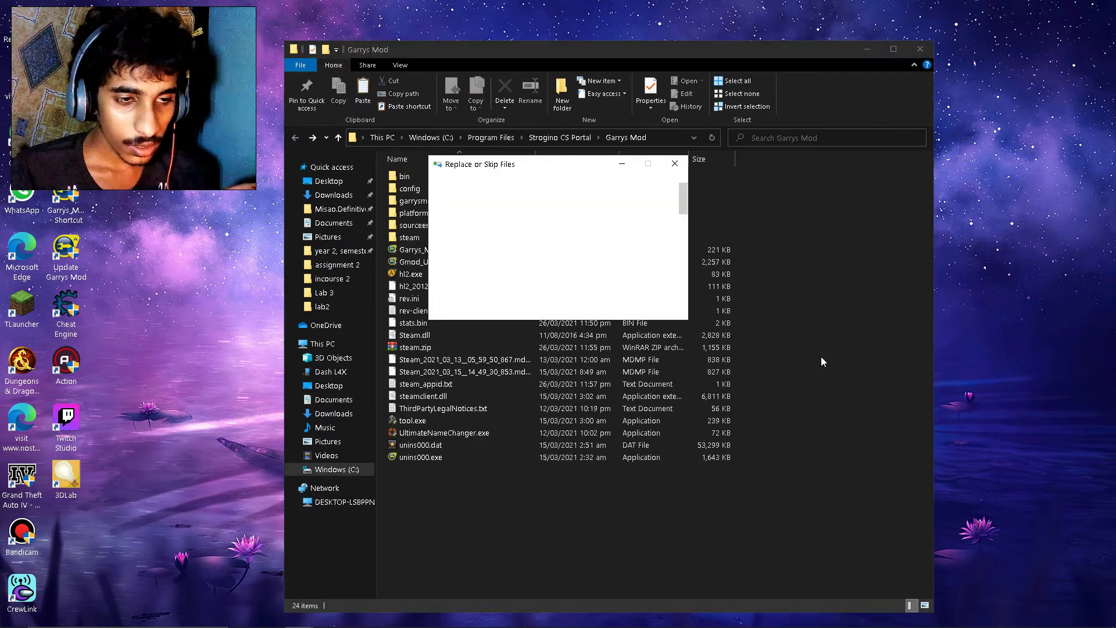
{"action": "left_click", "coordinate": [513, 230]}
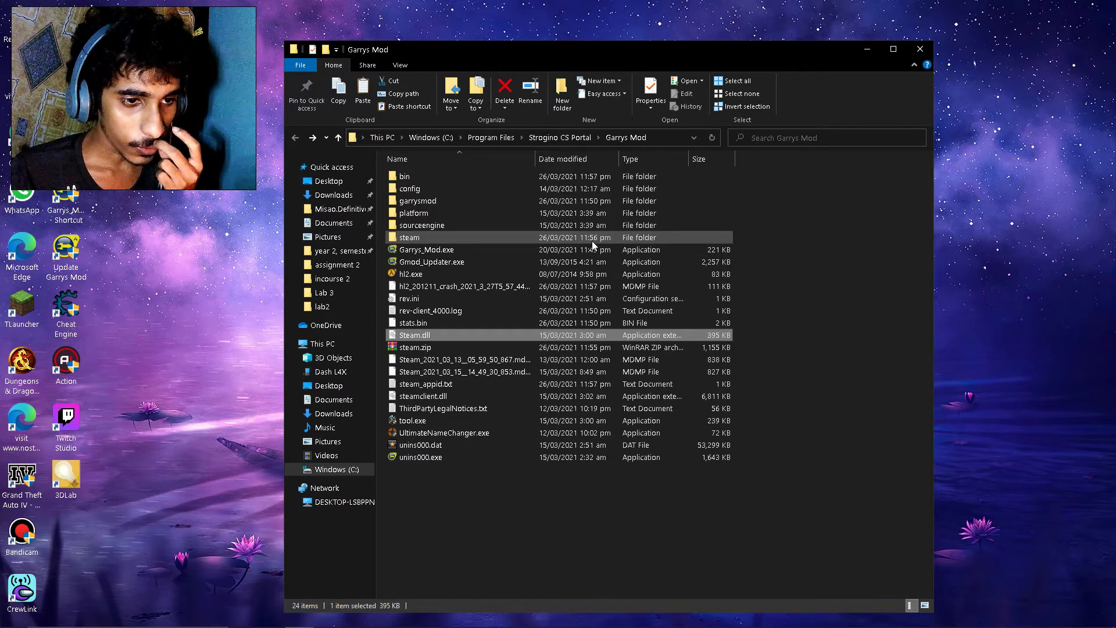
{"action": "left_click", "coordinate": [63, 197]}
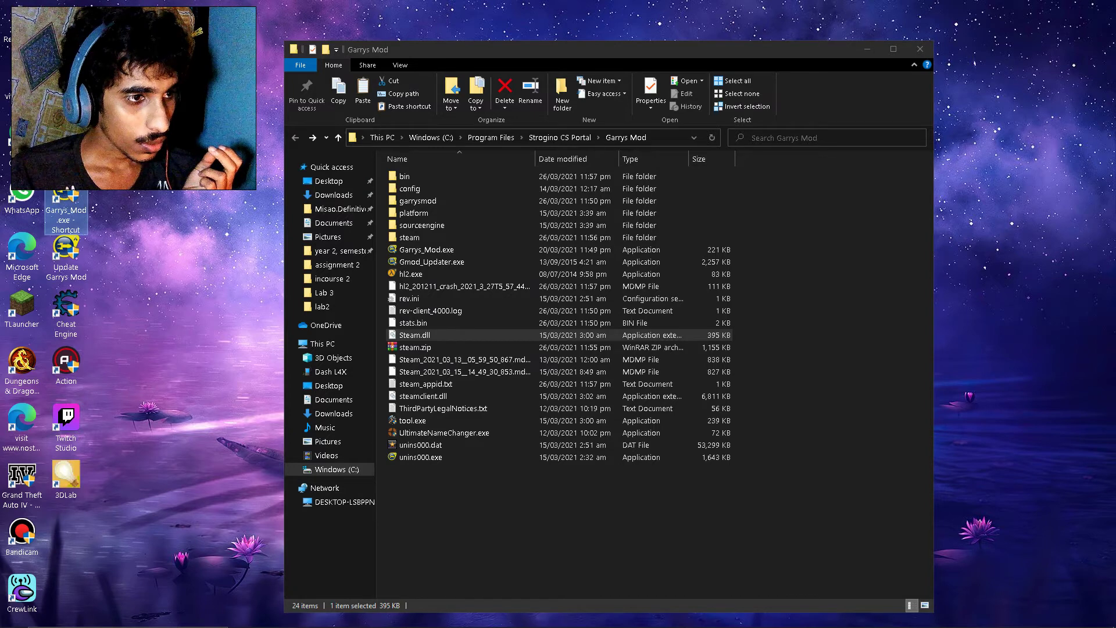
Step: Launch Garry's Mod from the desktop shortcut and reach its error-free main menu
{"action": "double_click", "coordinate": [64, 195]}
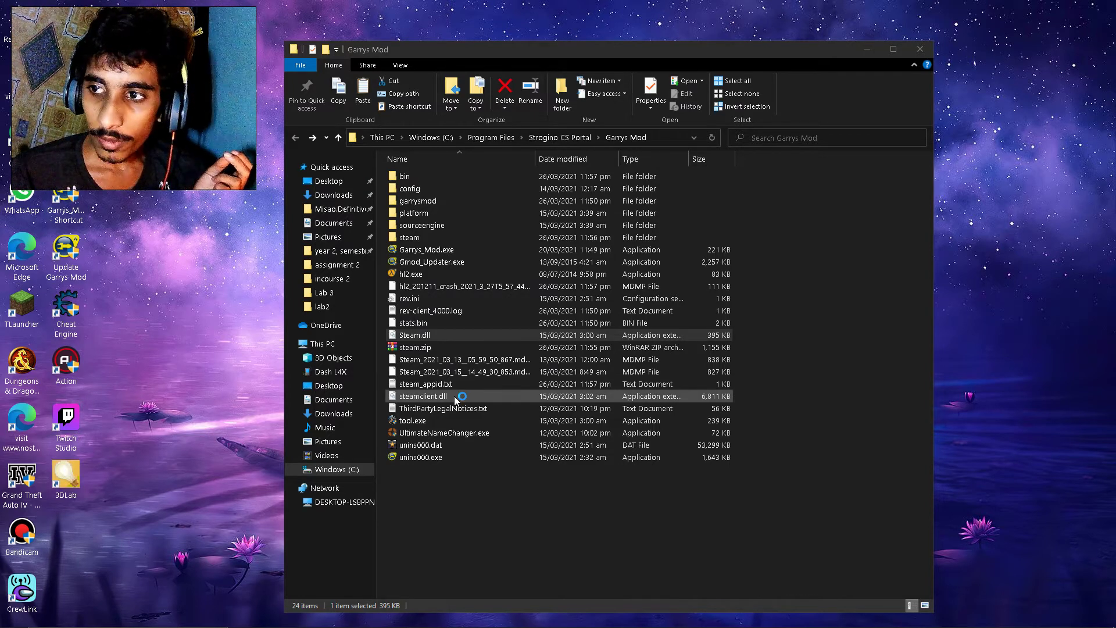